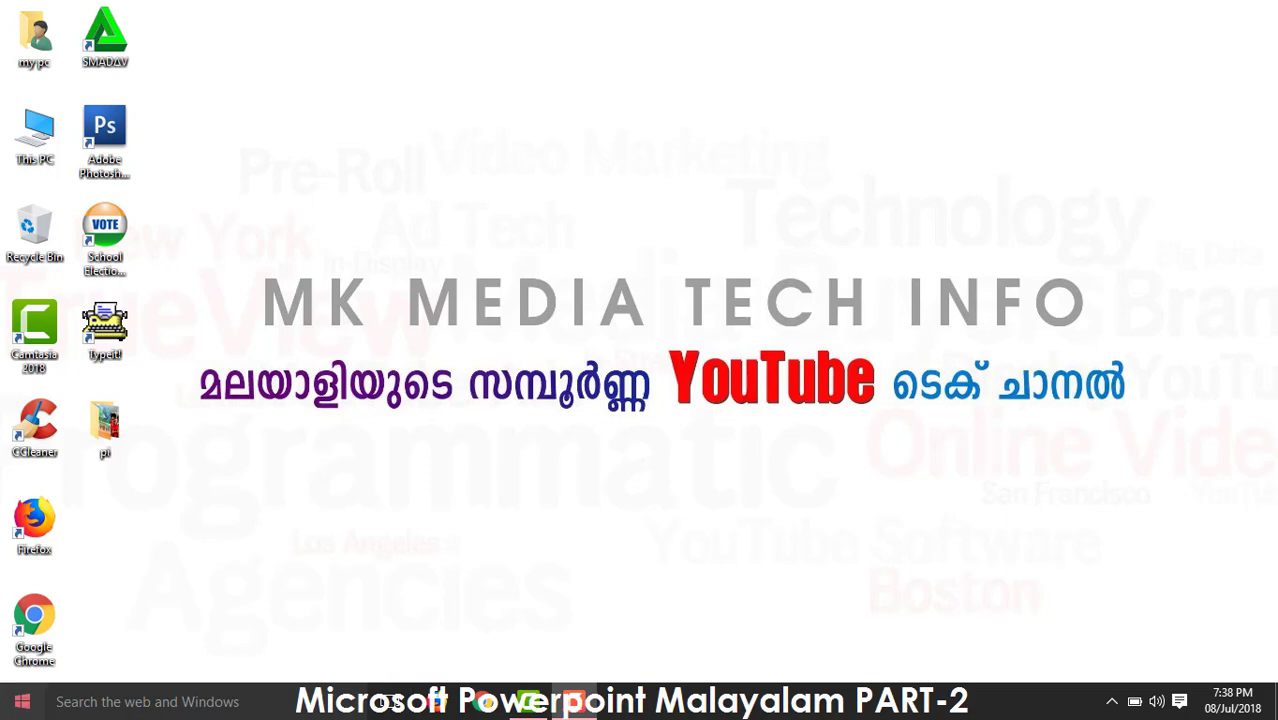
Launch Microsoft PowerPoint 2007 from the Start menu to get a blank presentation.
click(22, 701)
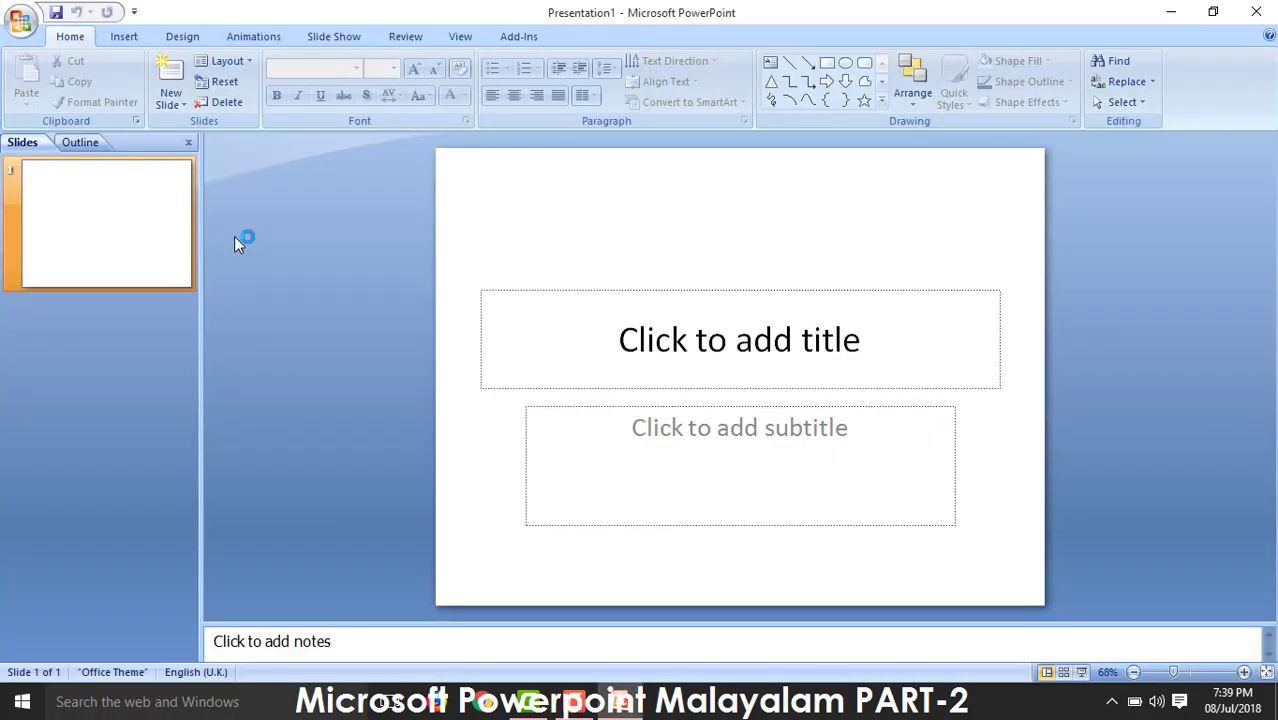
Type 'MK MEDIA TECH INFO' as the slide title and format it bold Century Gothic.
click(762, 351)
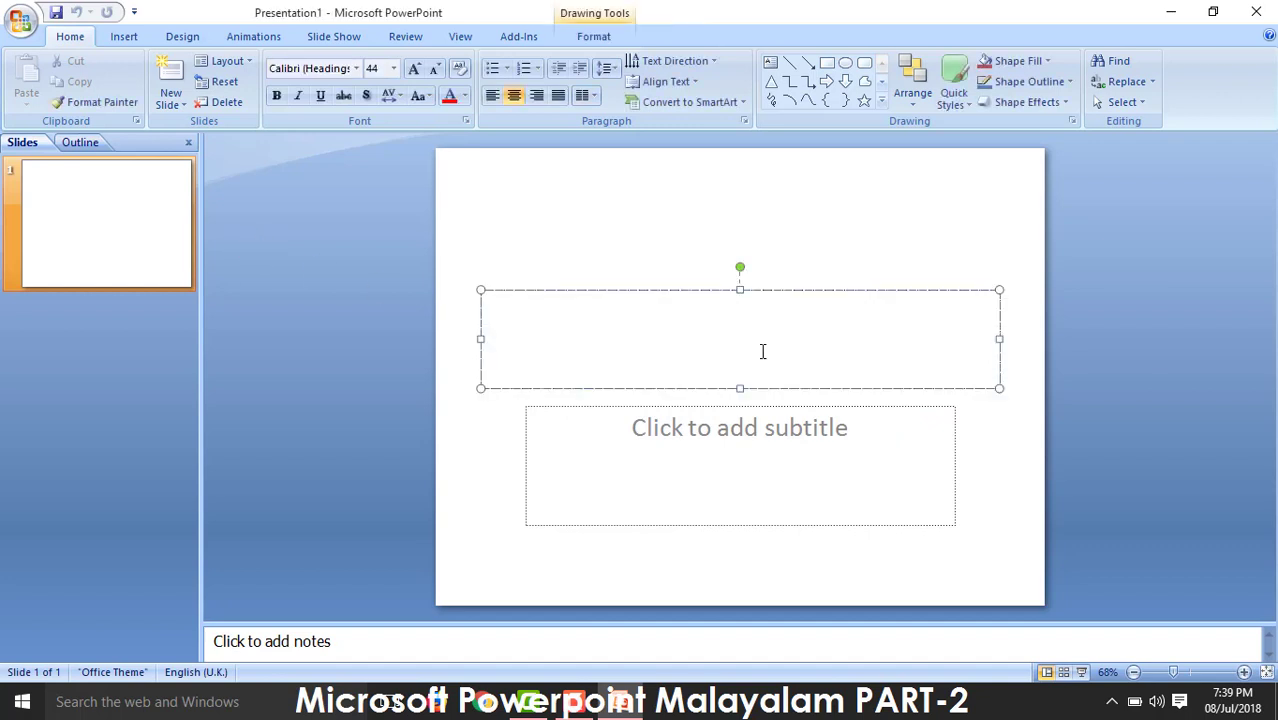
text(MK)
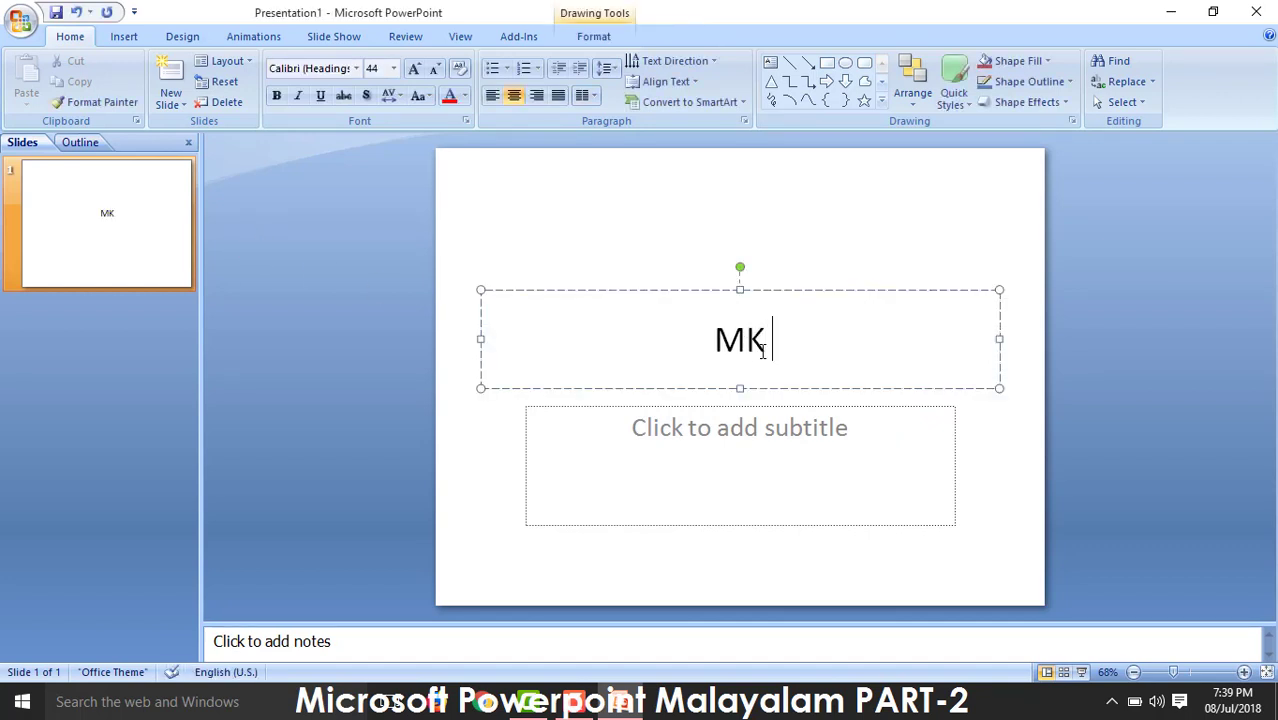
text( MEDIA TECH INFO)
drag(910, 340, 573, 331)
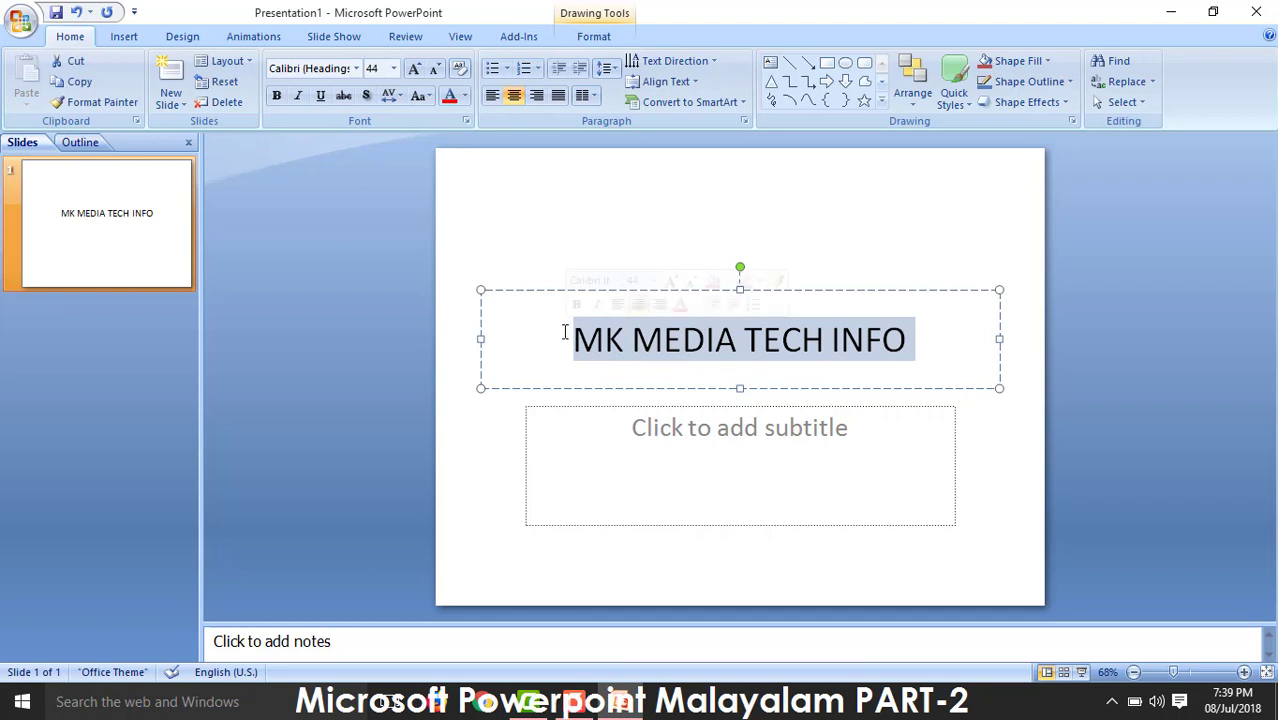
click(276, 95)
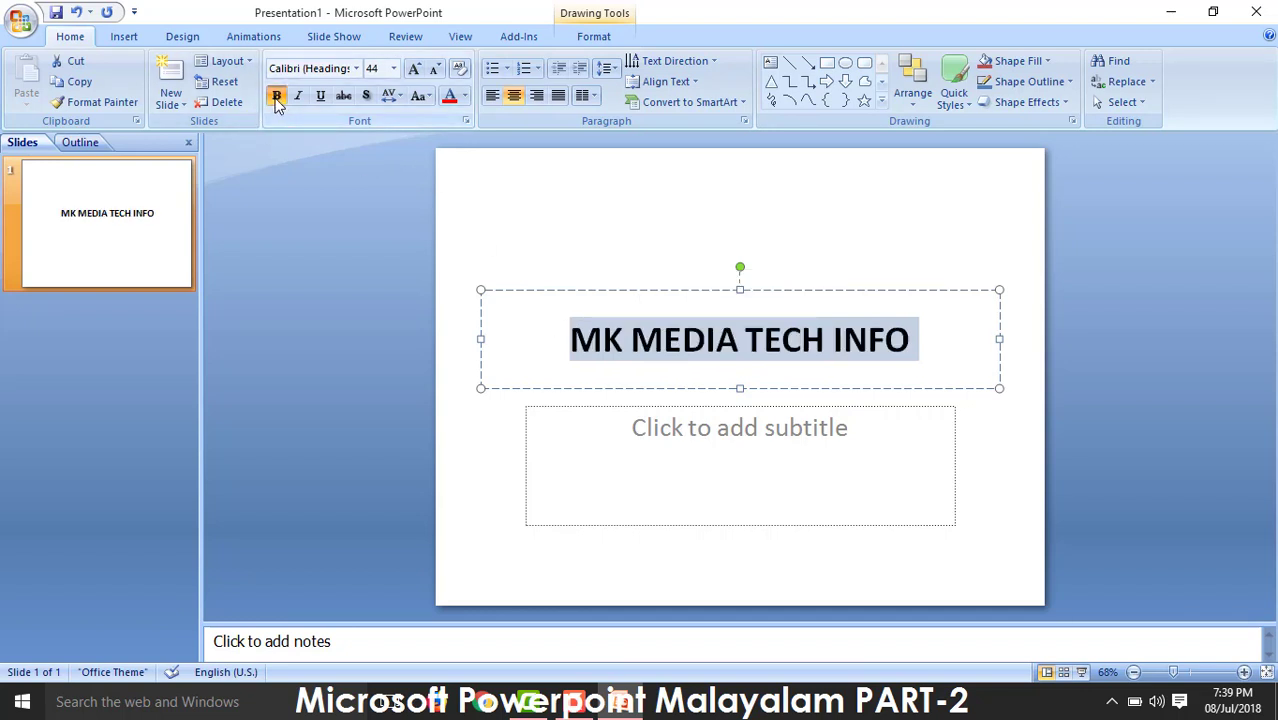
click(346, 68)
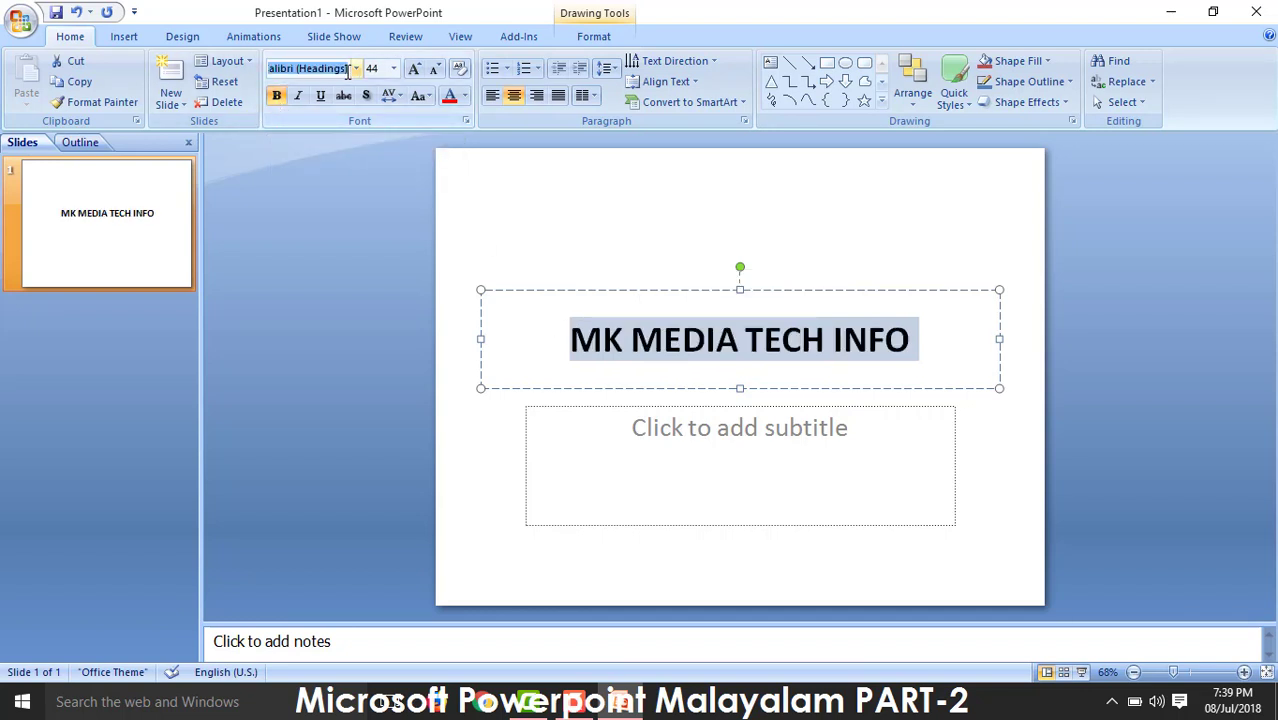
text(Ce)
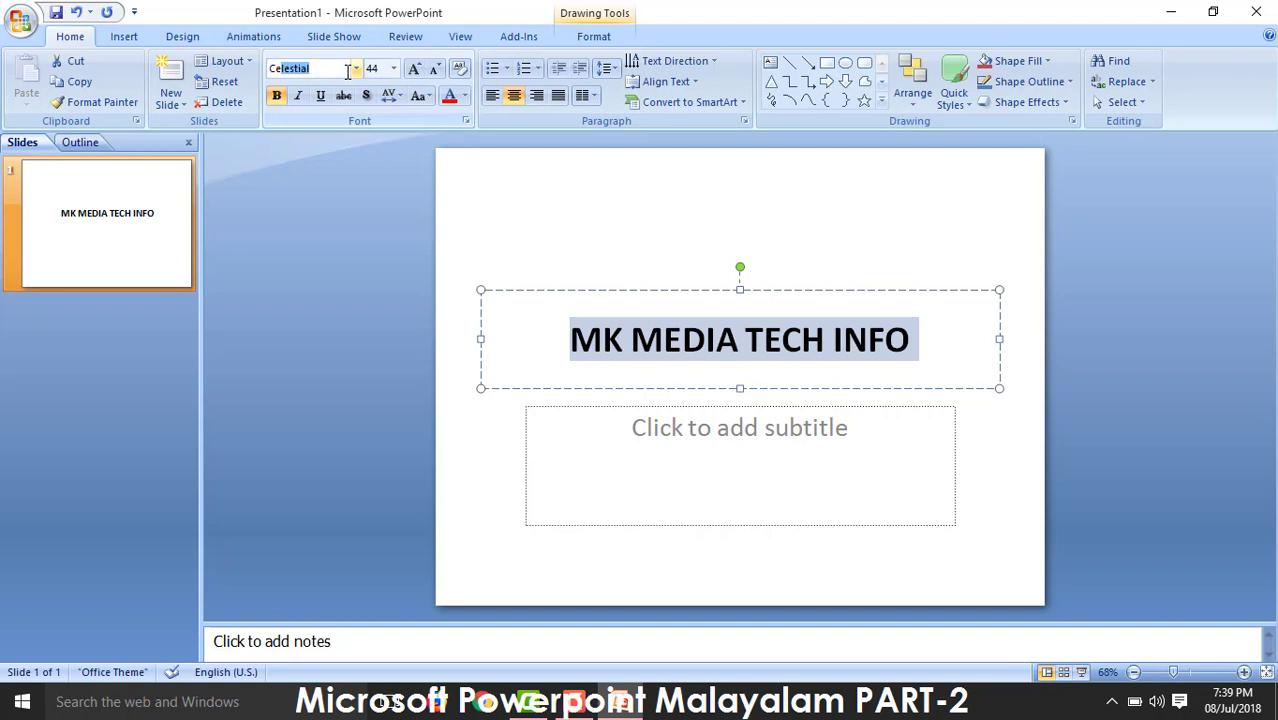
text(ntury Gothic)
key(Return)
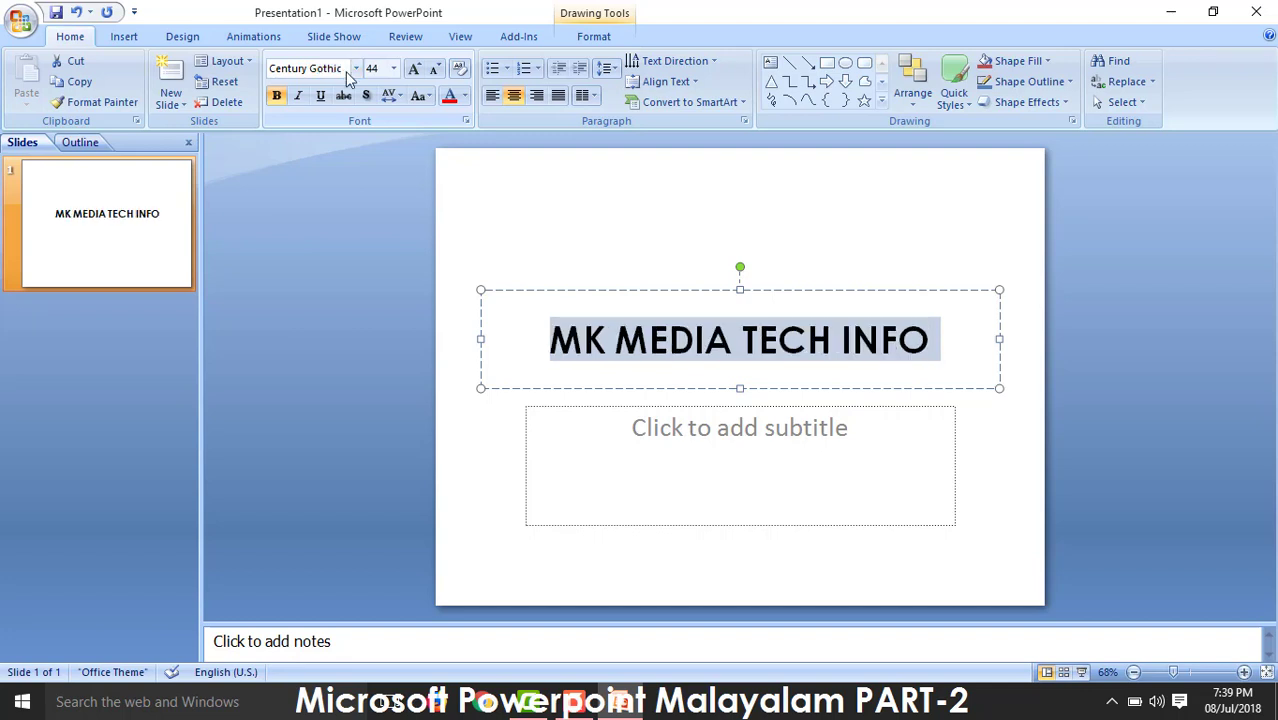
click(465, 97)
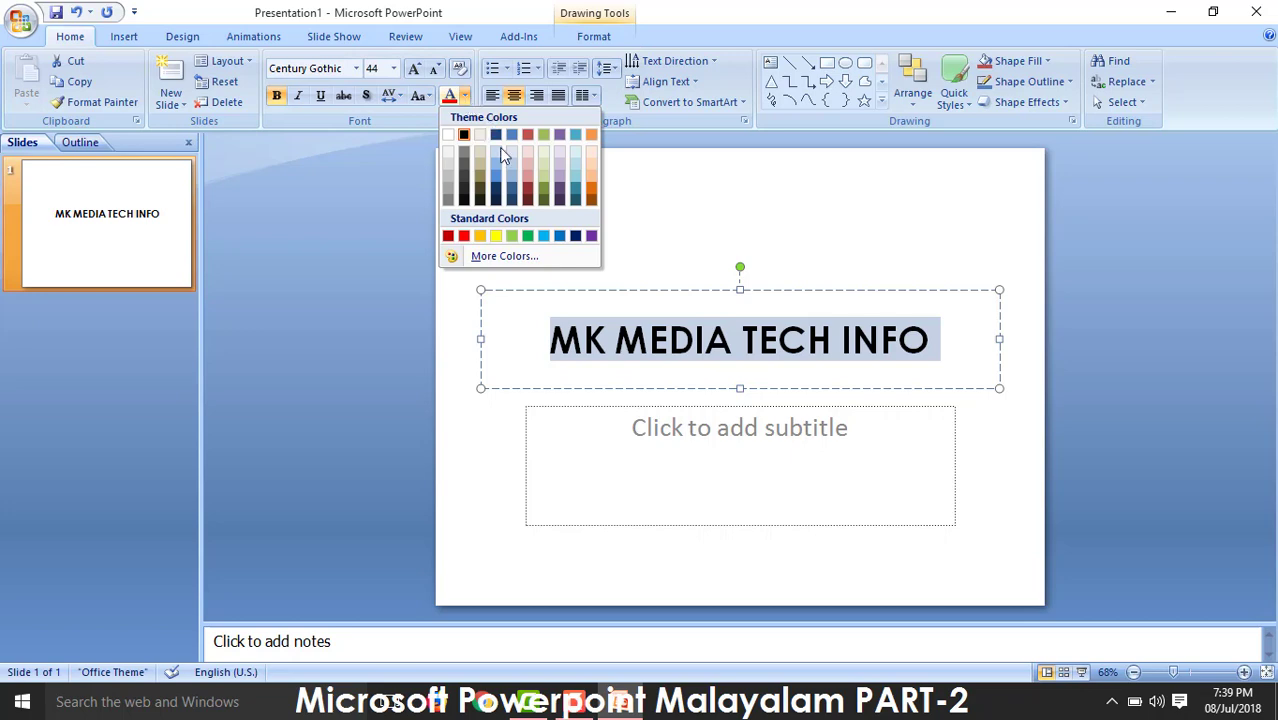
Colour the title text dark green using More Colors.
click(523, 254)
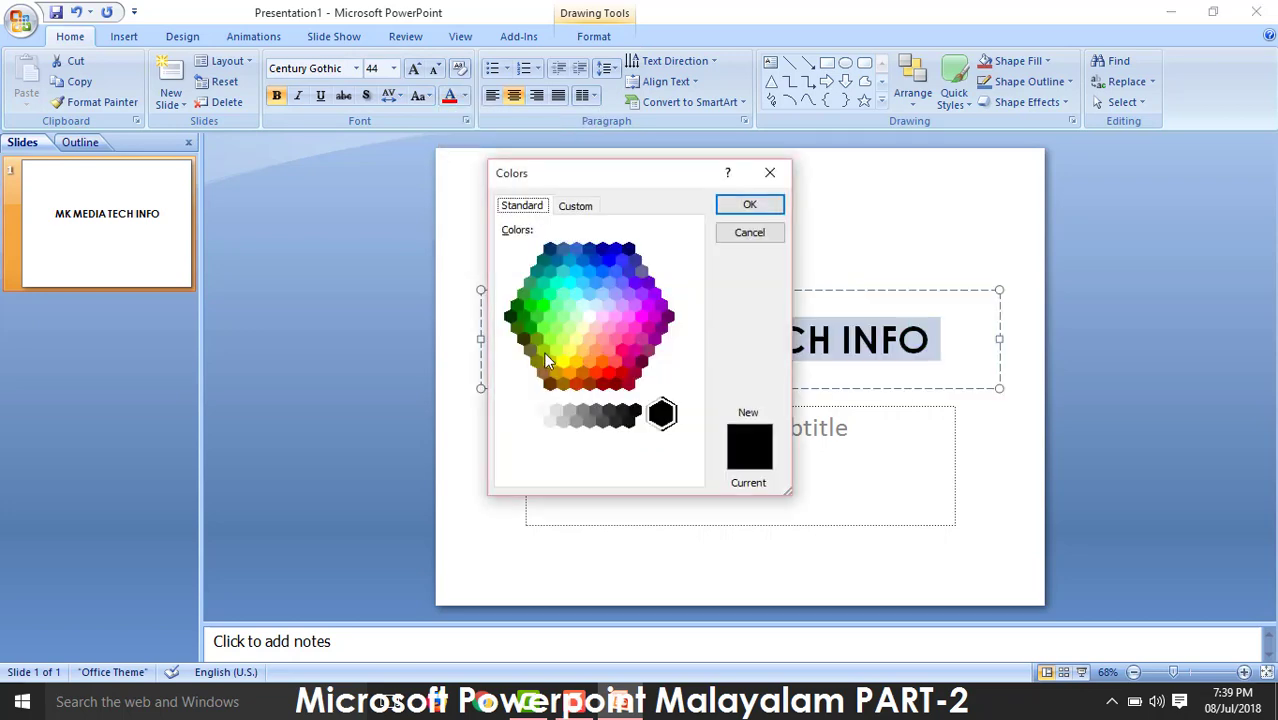
click(527, 318)
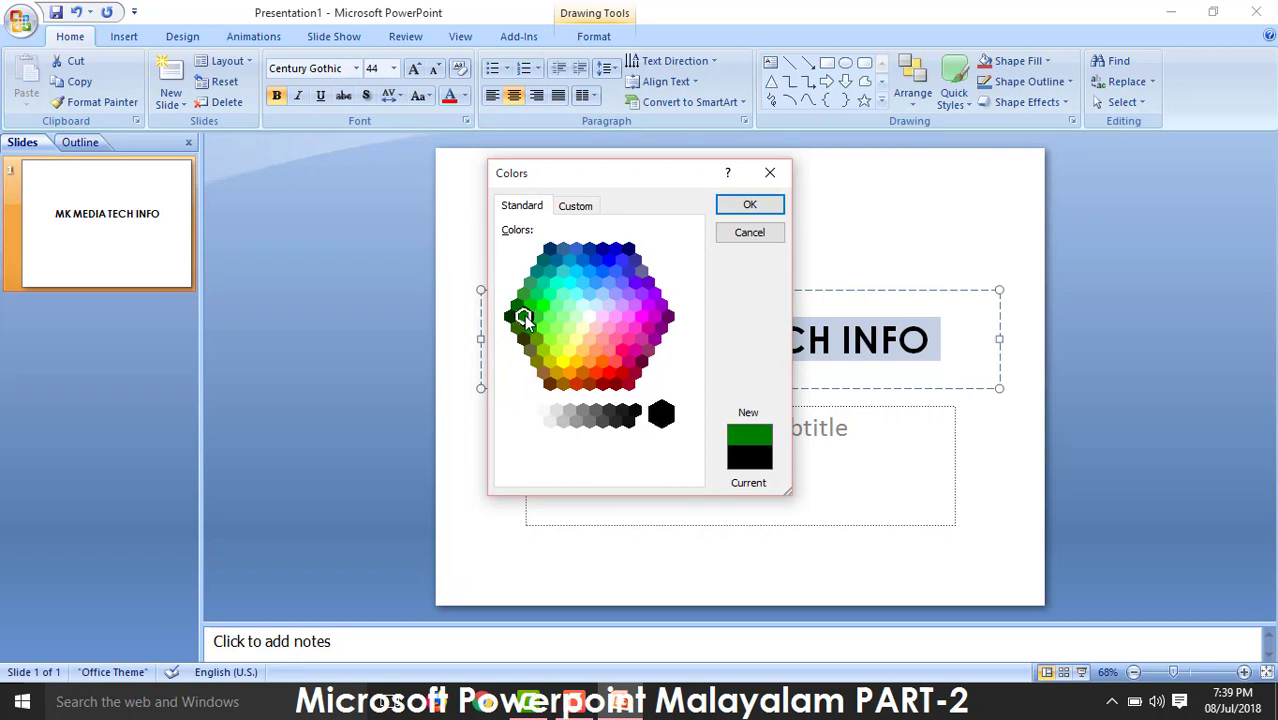
click(762, 204)
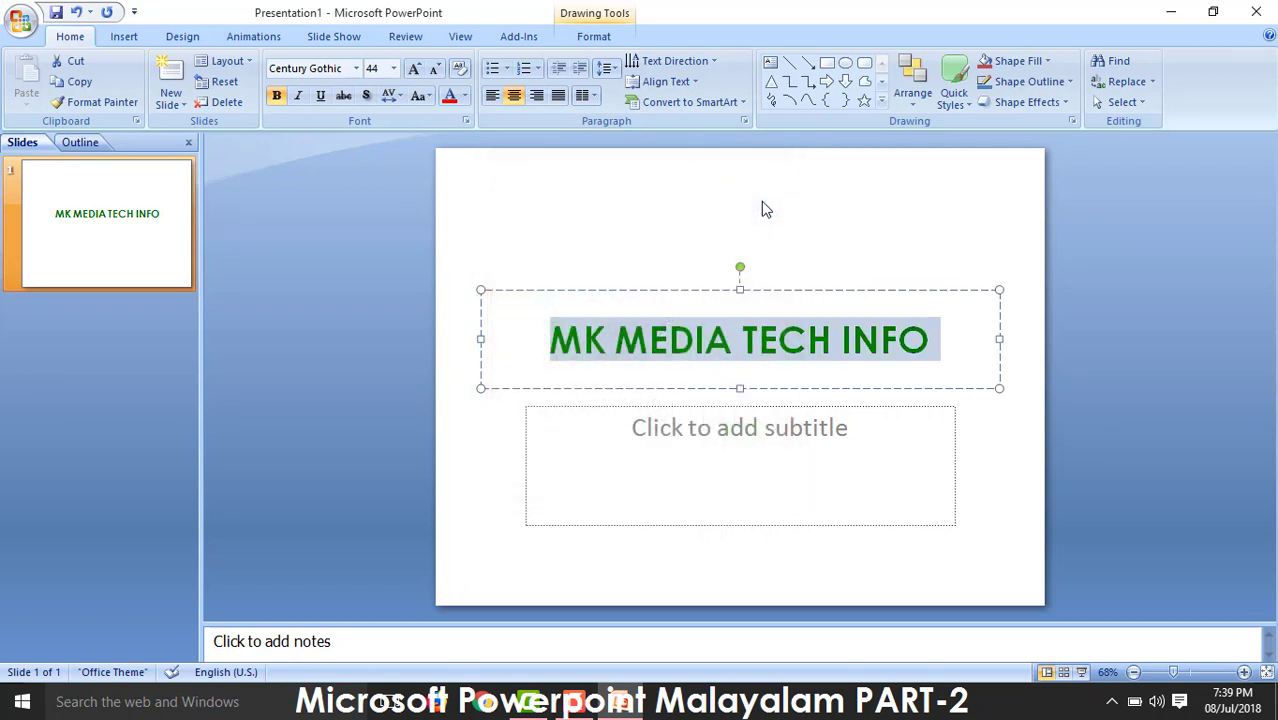
Delete the empty subtitle placeholder from the title slide.
click(820, 410)
click(813, 408)
key(Delete)
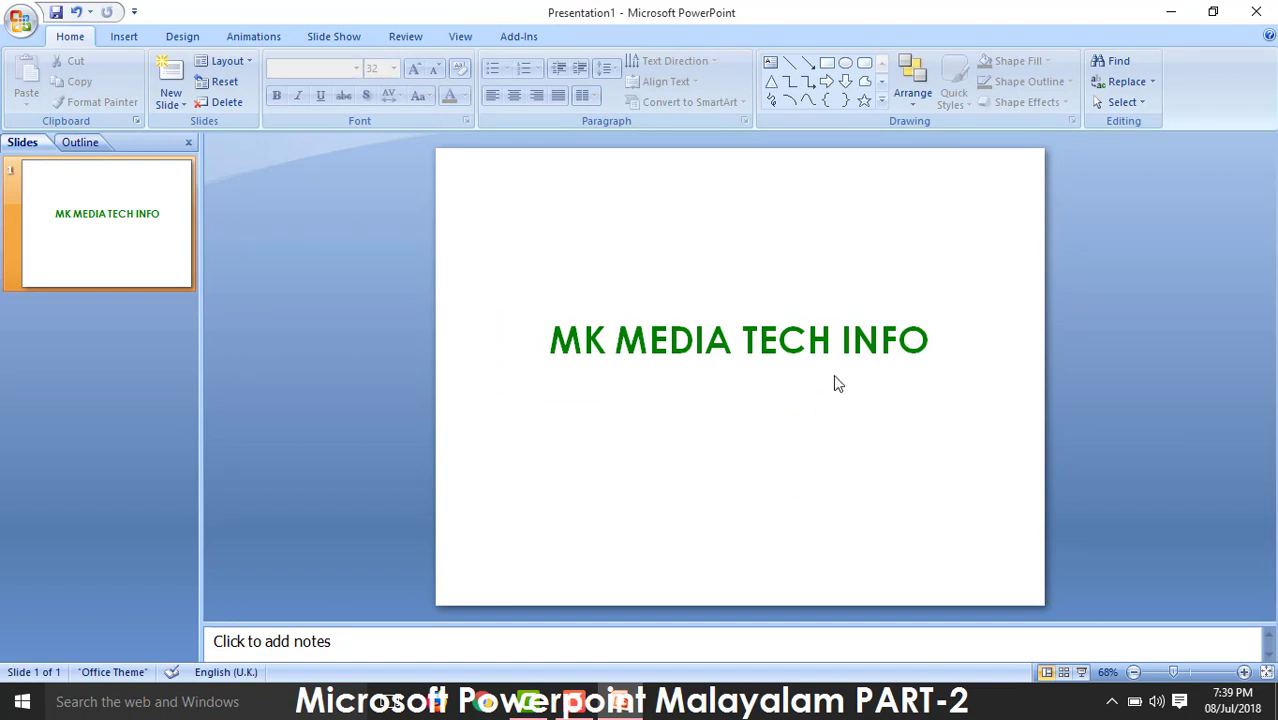
Nudge the MK MEDIA TECH INFO title box slightly lower on the slide.
click(808, 343)
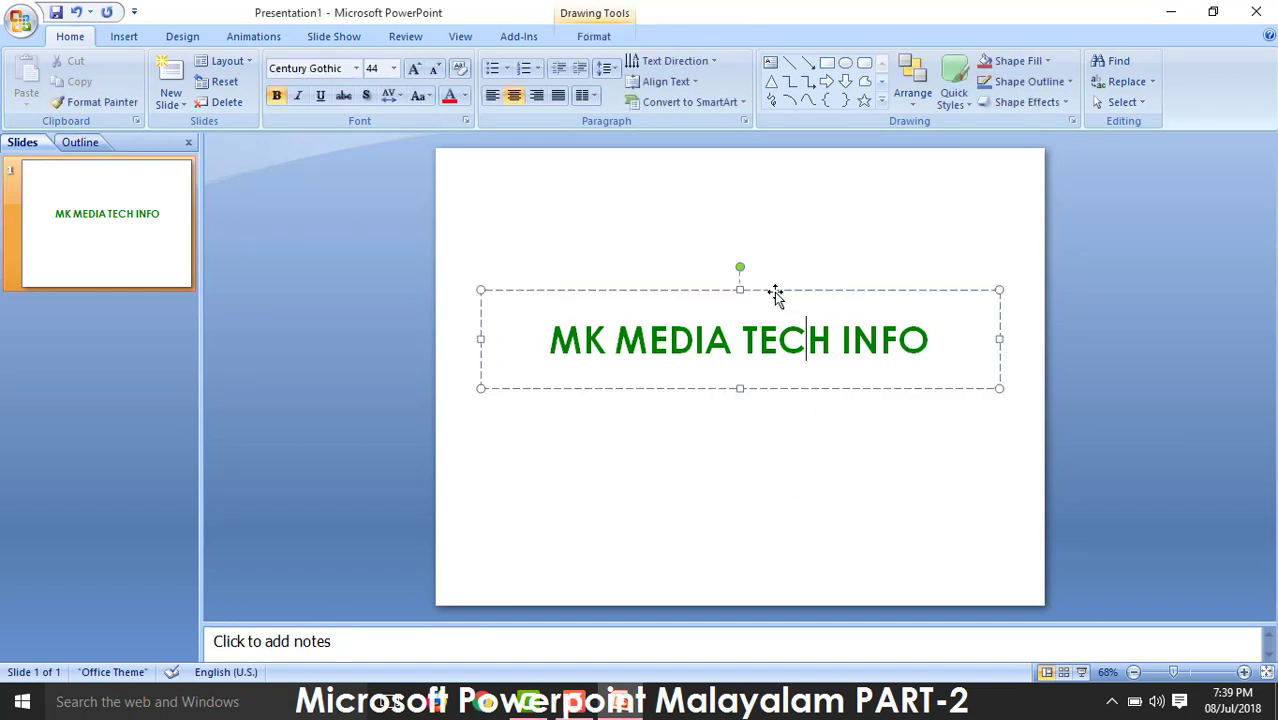
drag(775, 295, 773, 322)
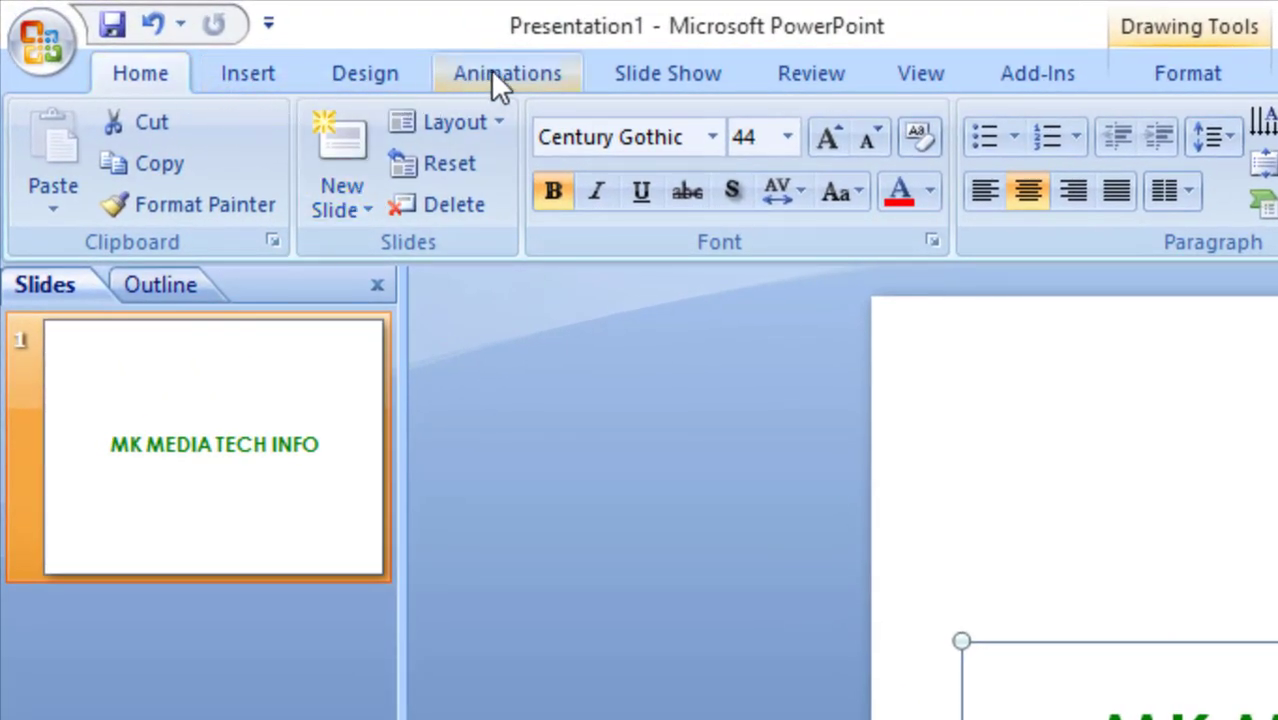
click(500, 74)
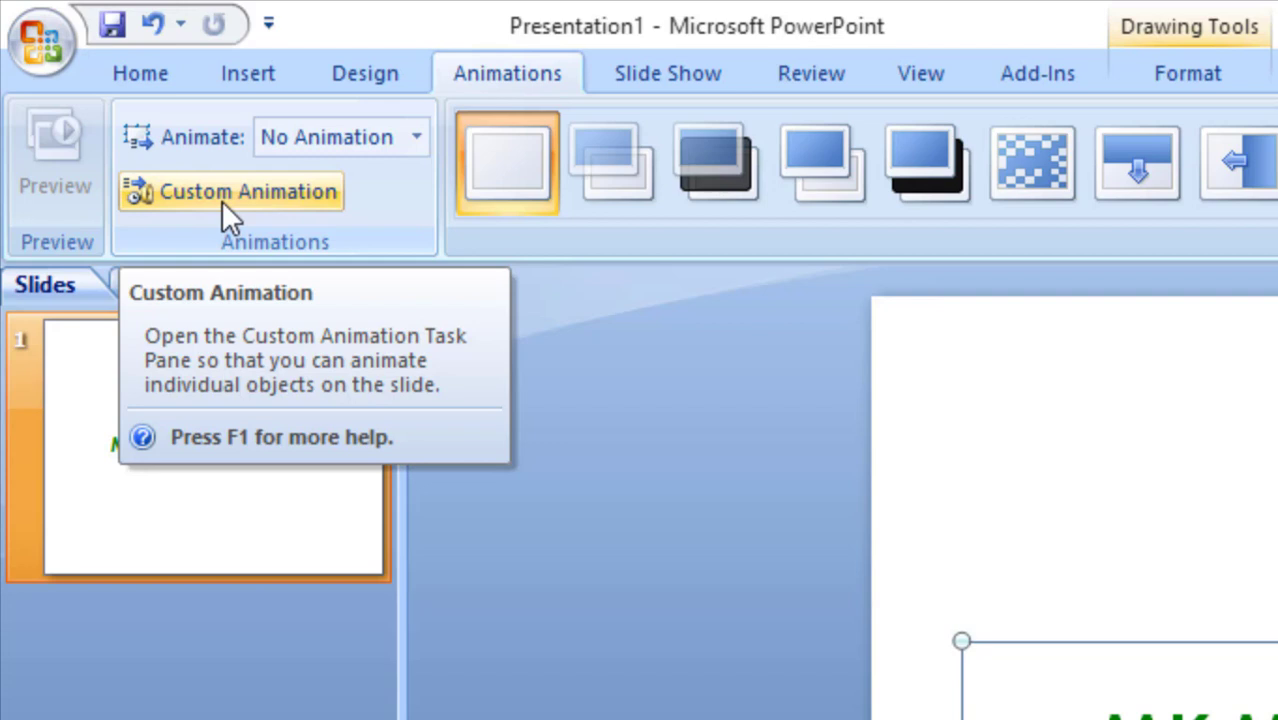
Open the Custom Animation pane and the Add Entrance Effect dialog's full effect list.
click(222, 201)
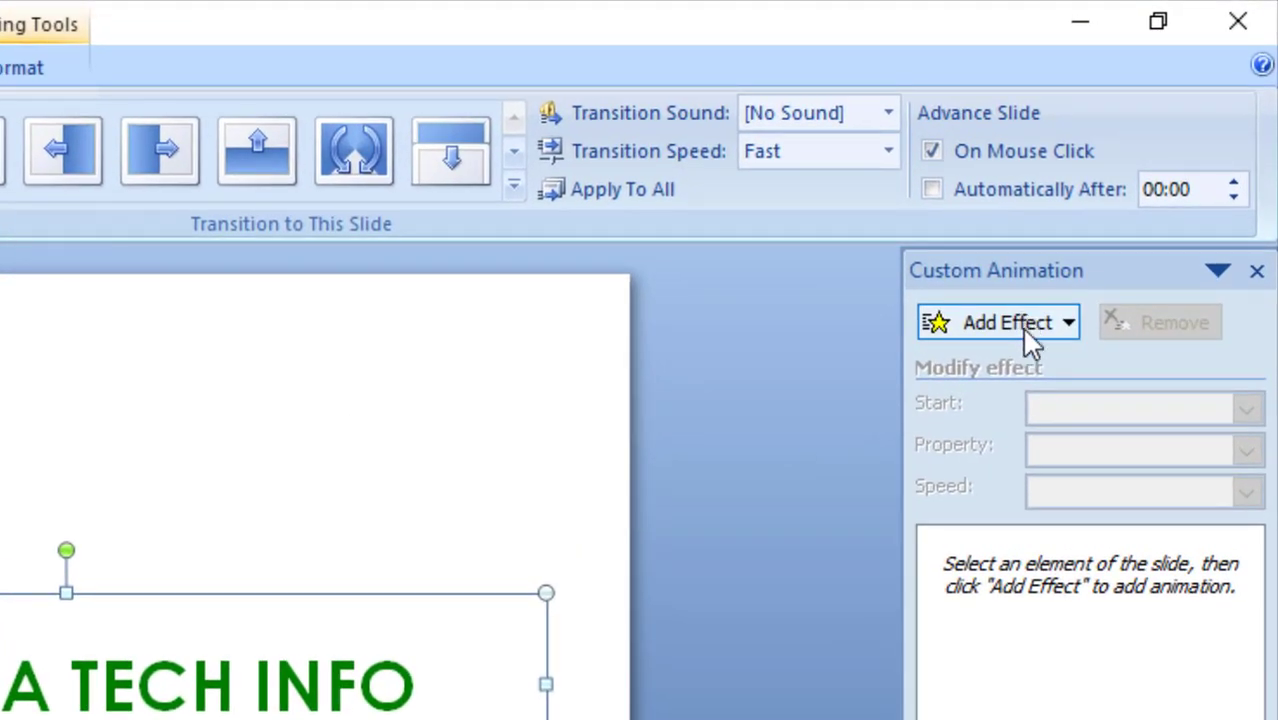
click(1022, 325)
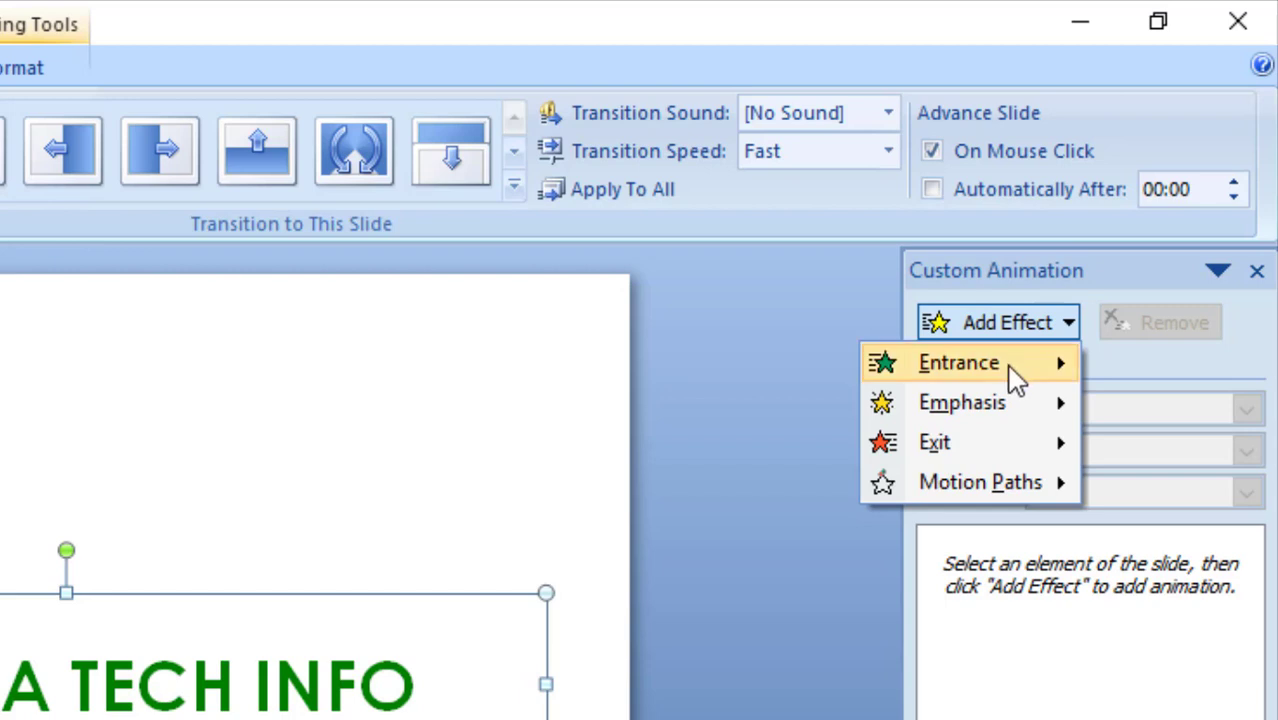
mouse_move(1016, 378)
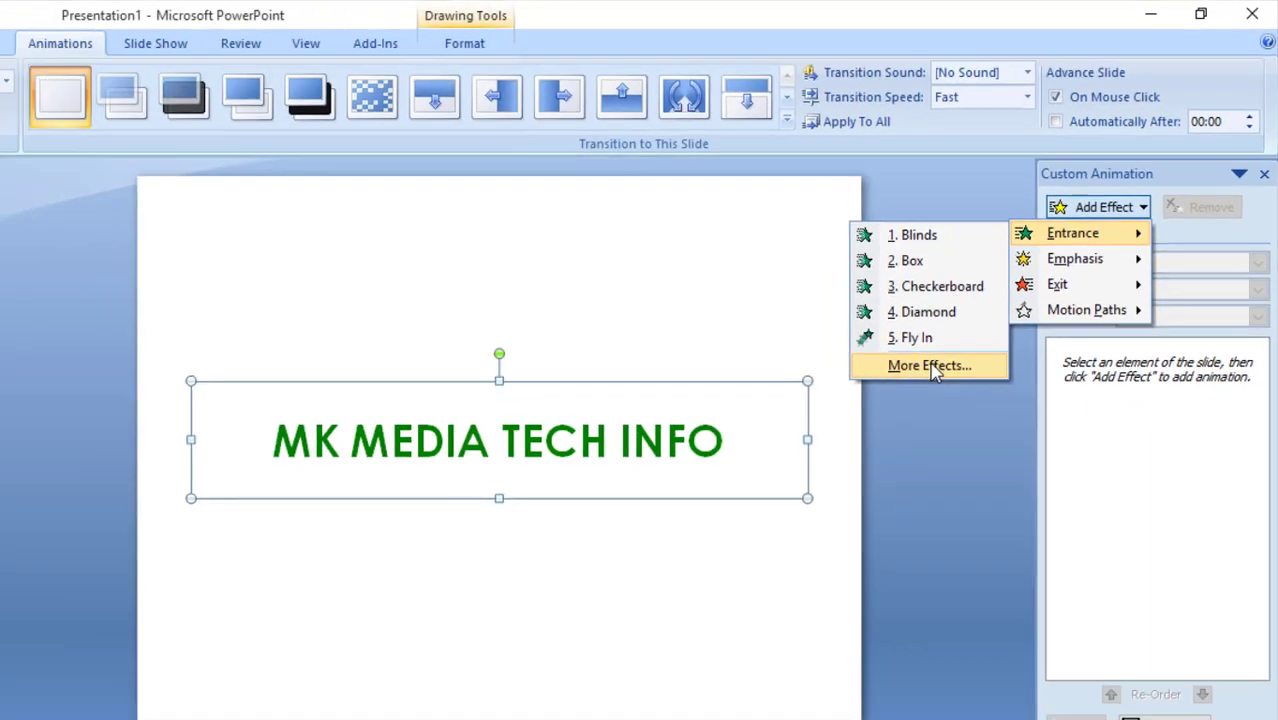
click(736, 568)
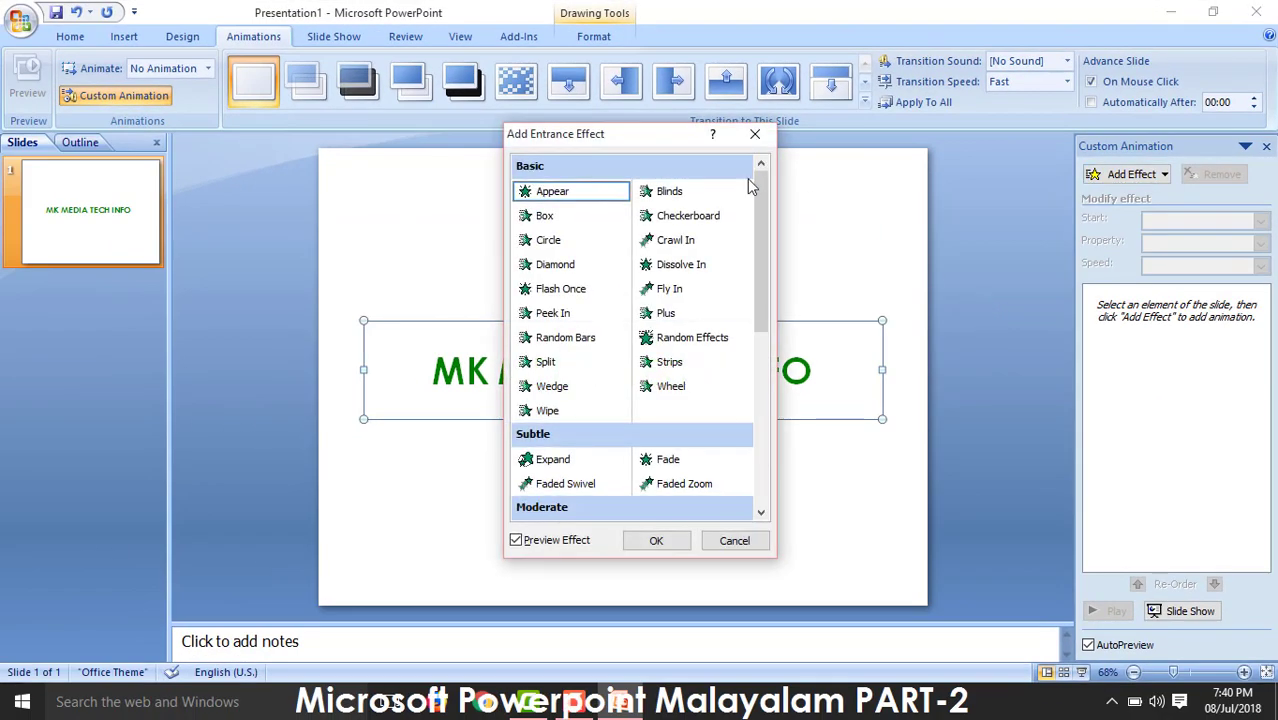
Preview entrance effects such as Wedge and Fade, then apply Compress to the title.
drag(630, 140, 1077, 179)
click(991, 252)
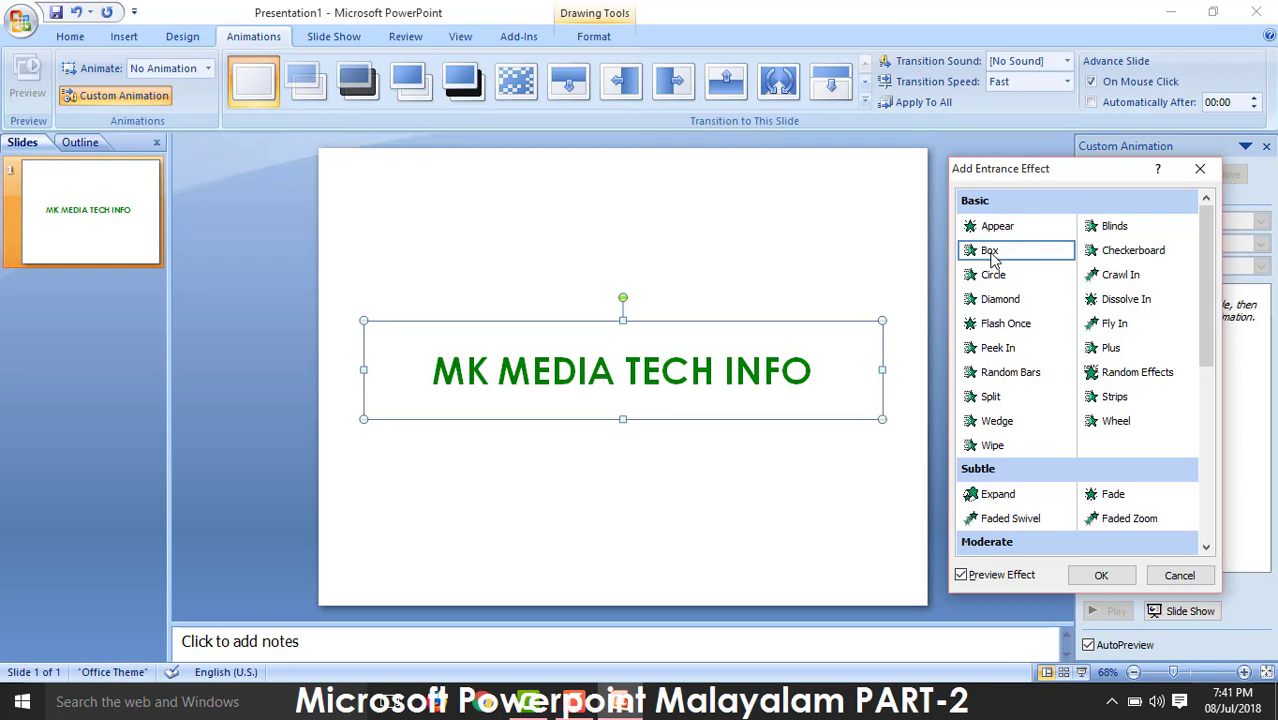
click(1143, 279)
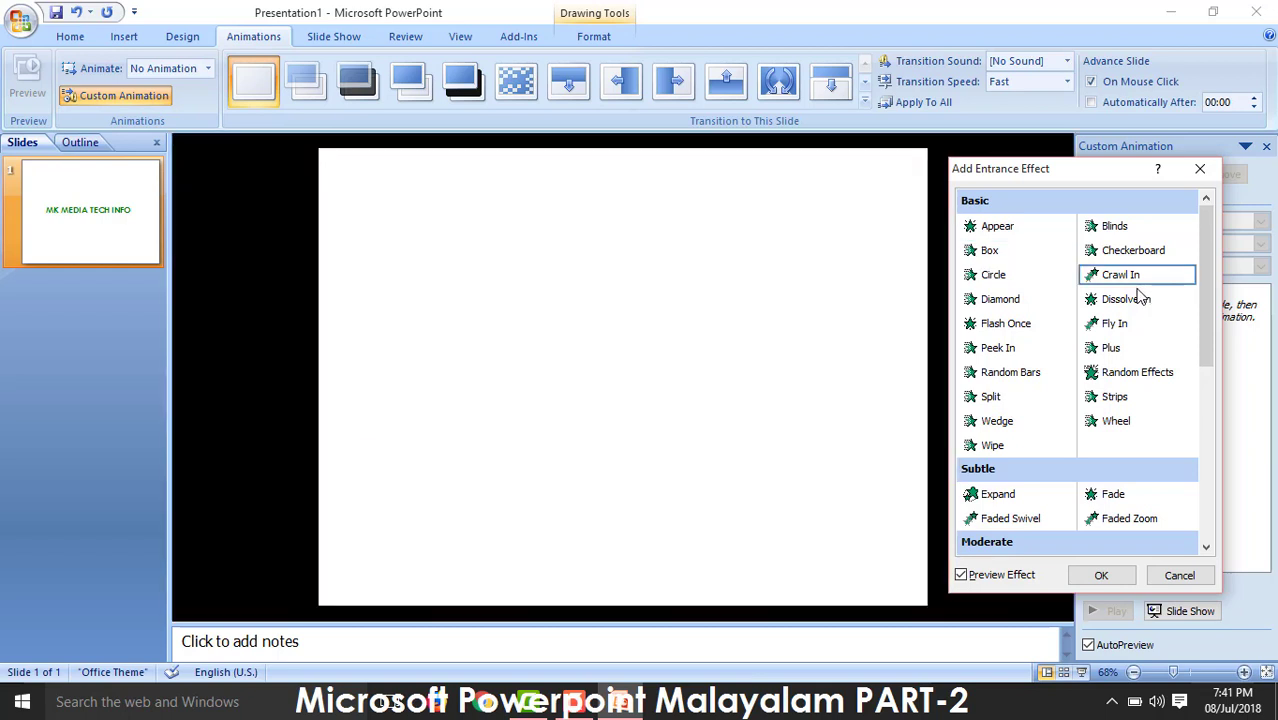
click(1113, 323)
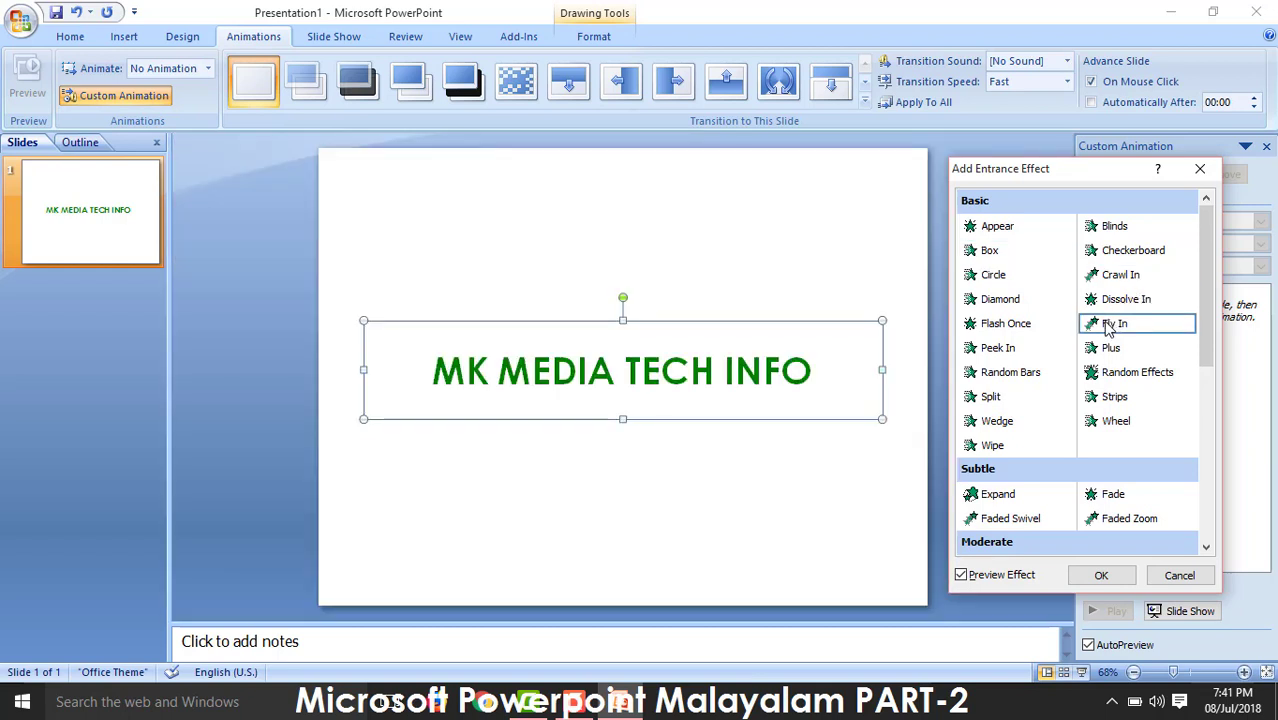
click(1011, 328)
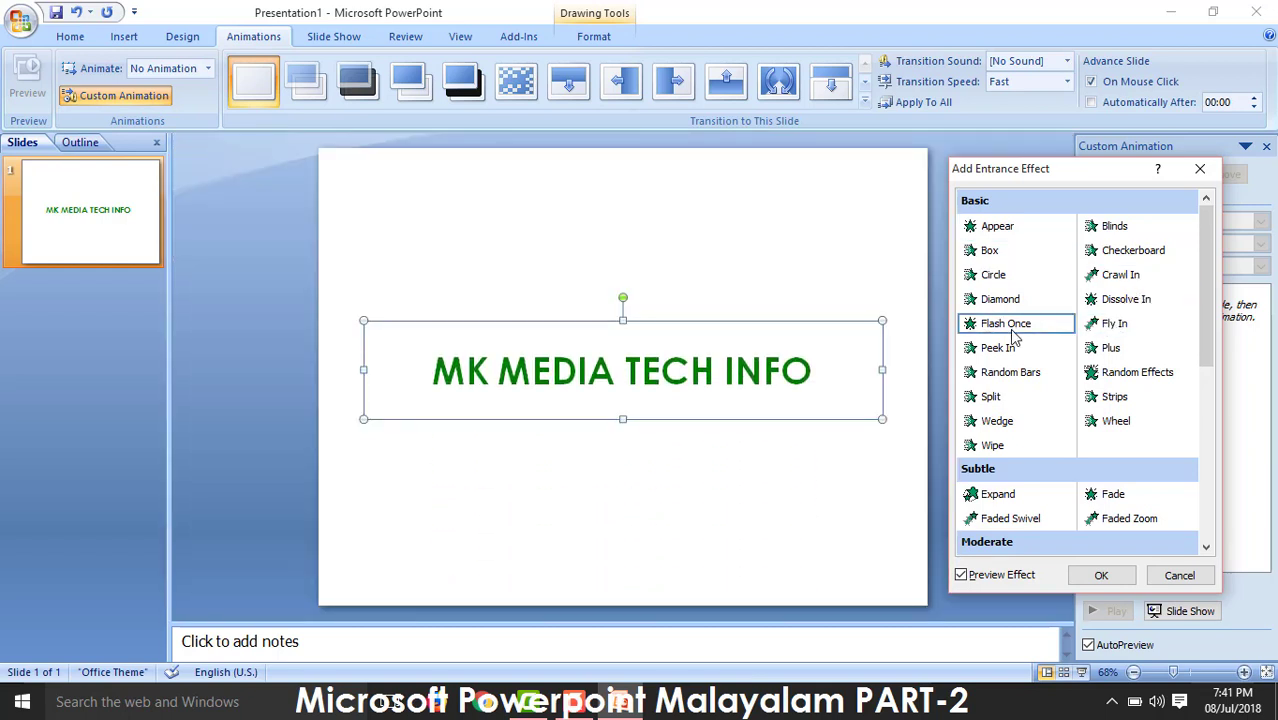
click(1005, 350)
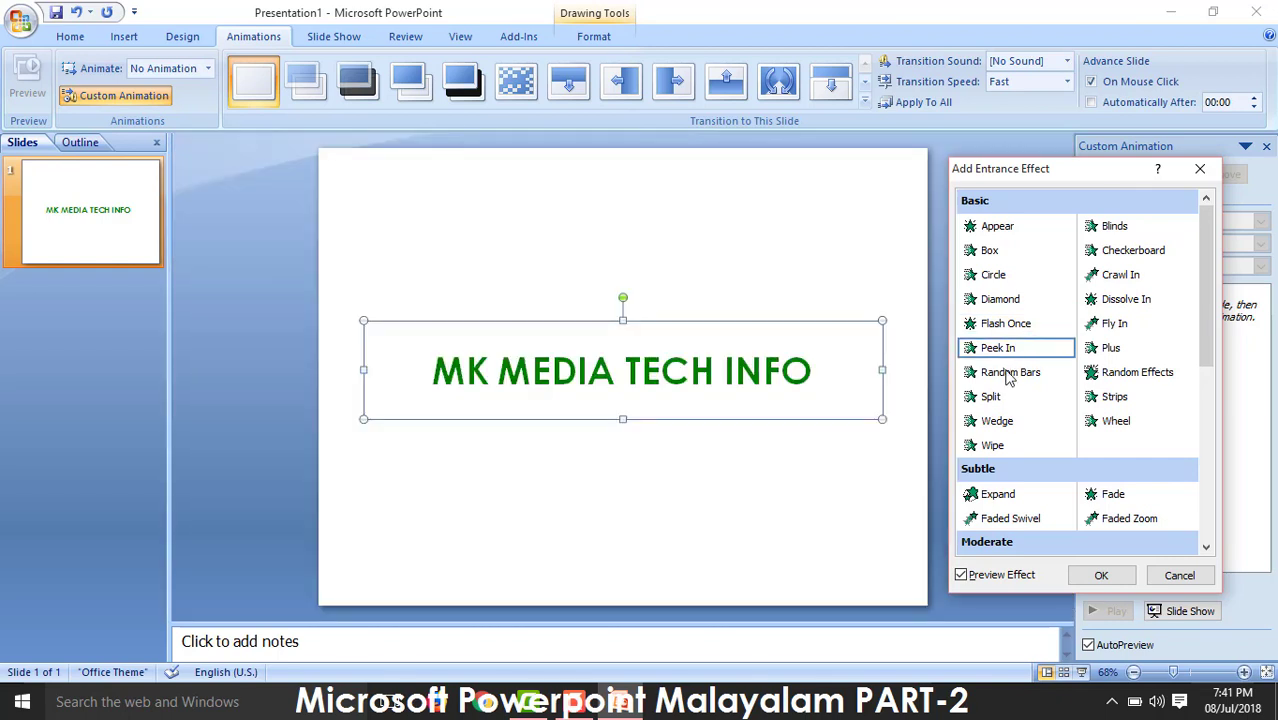
click(993, 400)
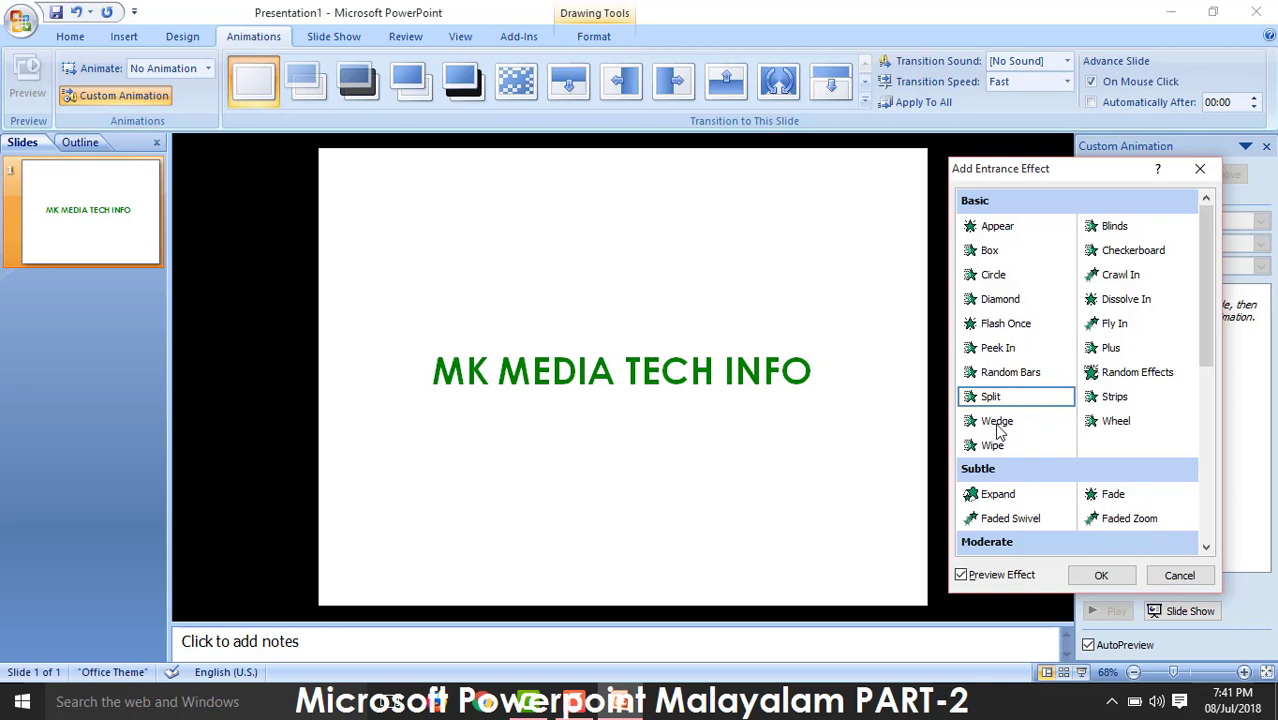
click(995, 425)
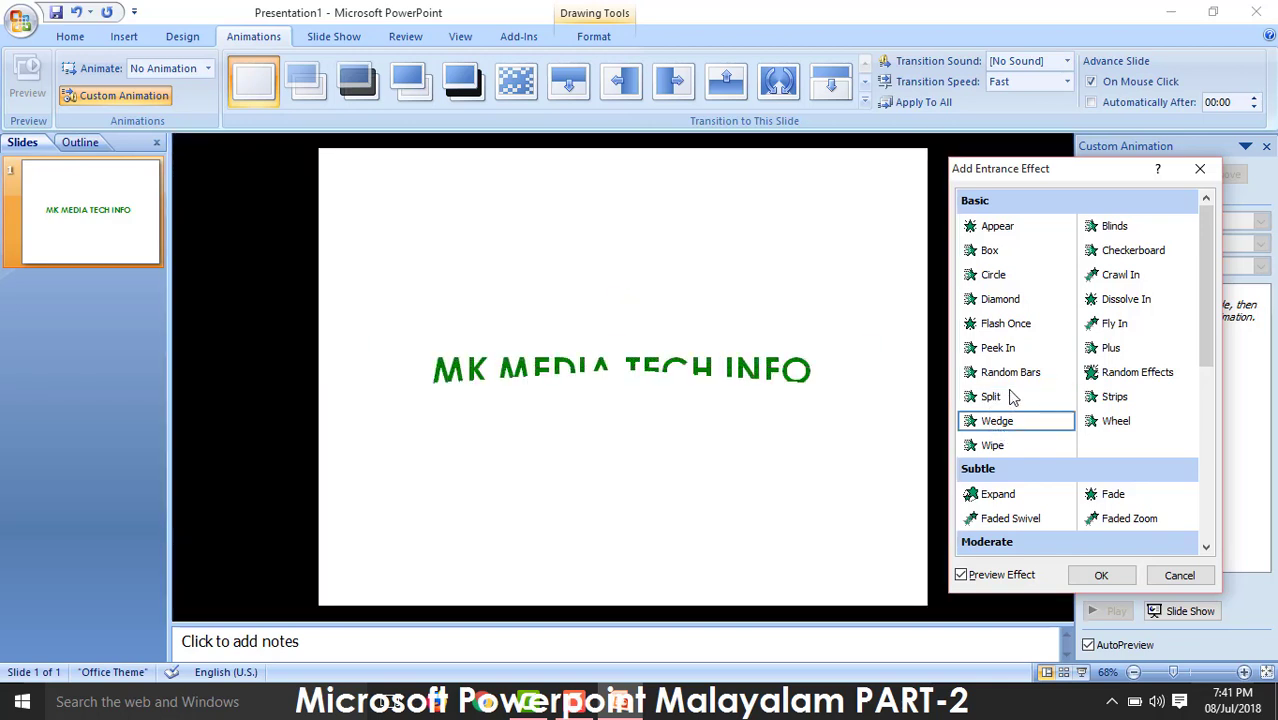
scroll(1035, 375, down, 1)
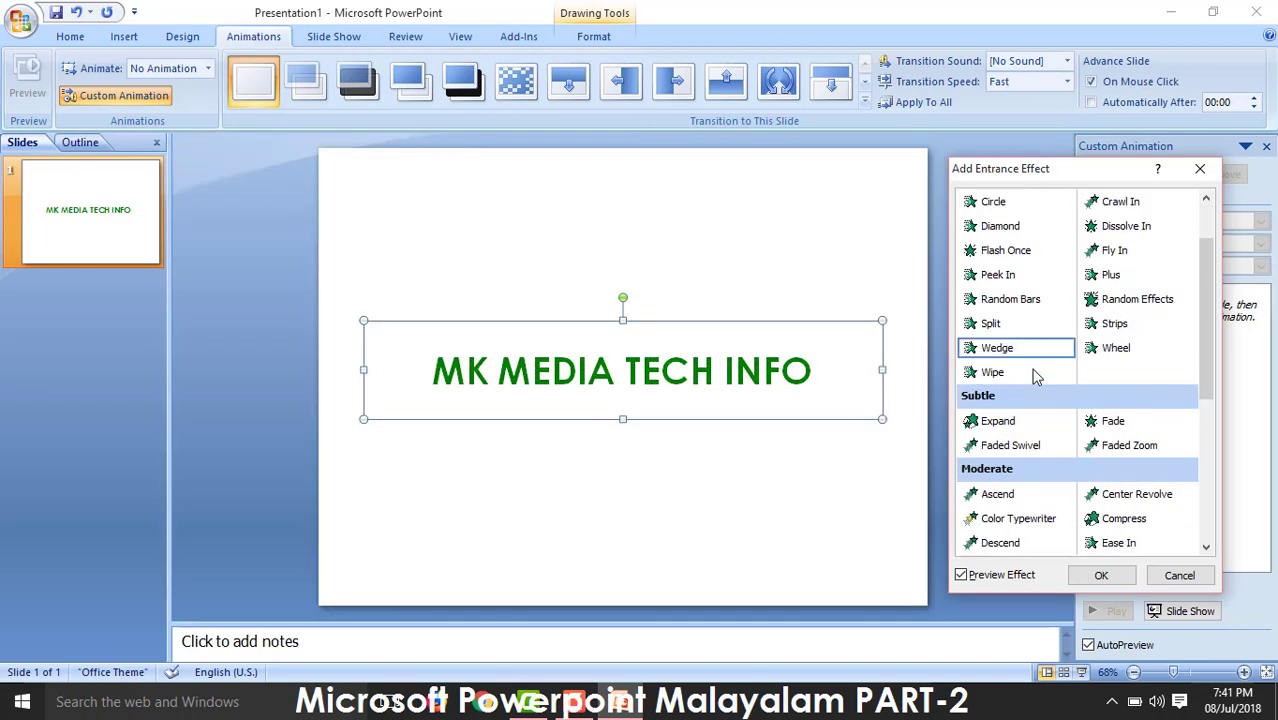
click(1110, 423)
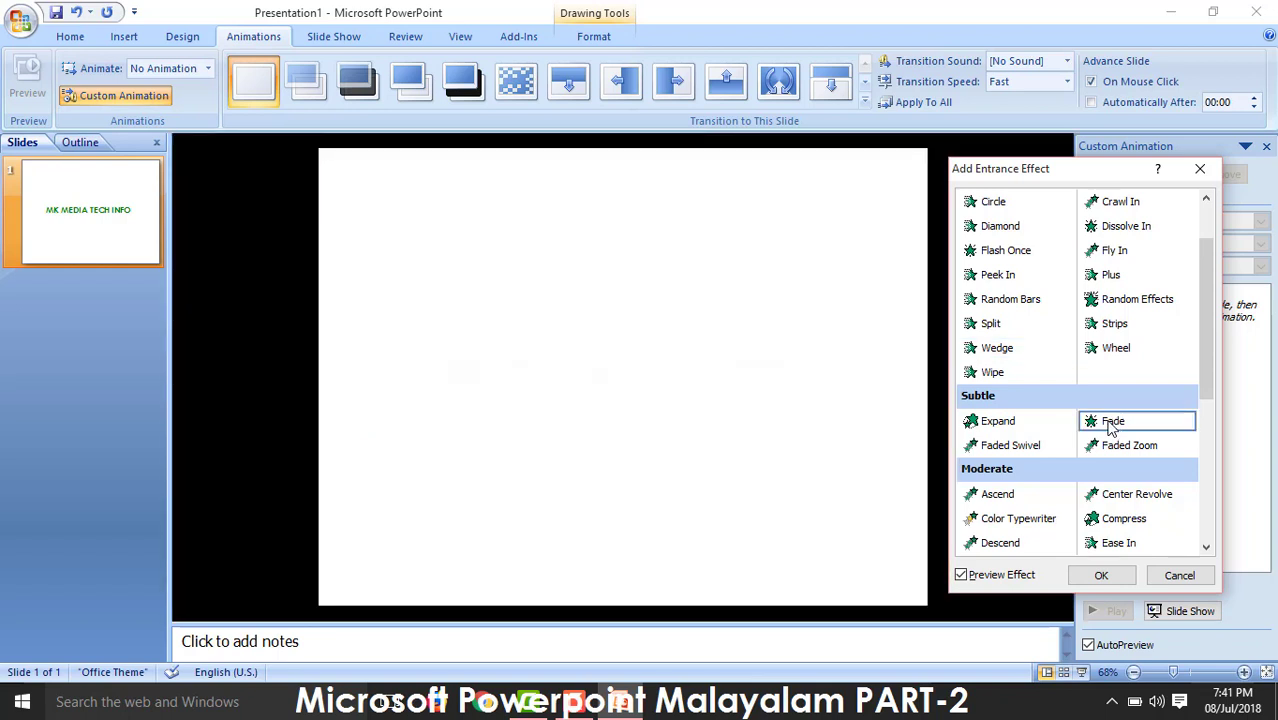
click(1118, 520)
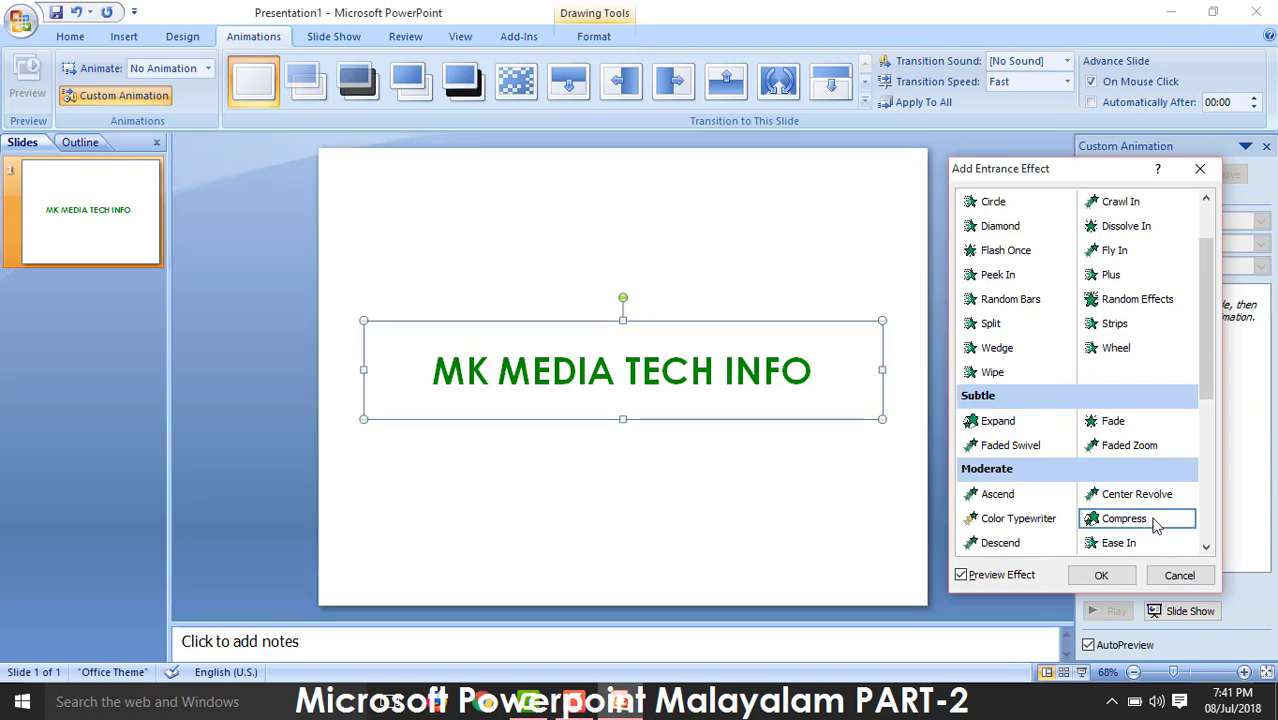
click(1101, 575)
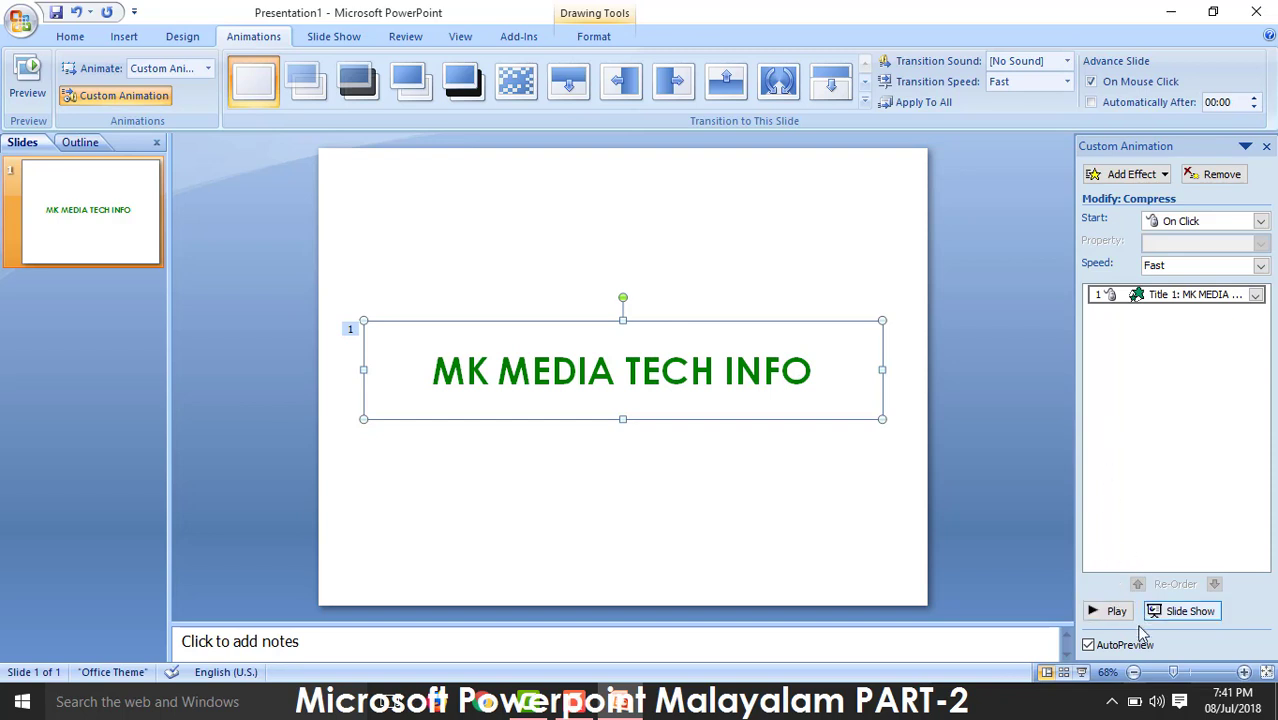
click(1113, 612)
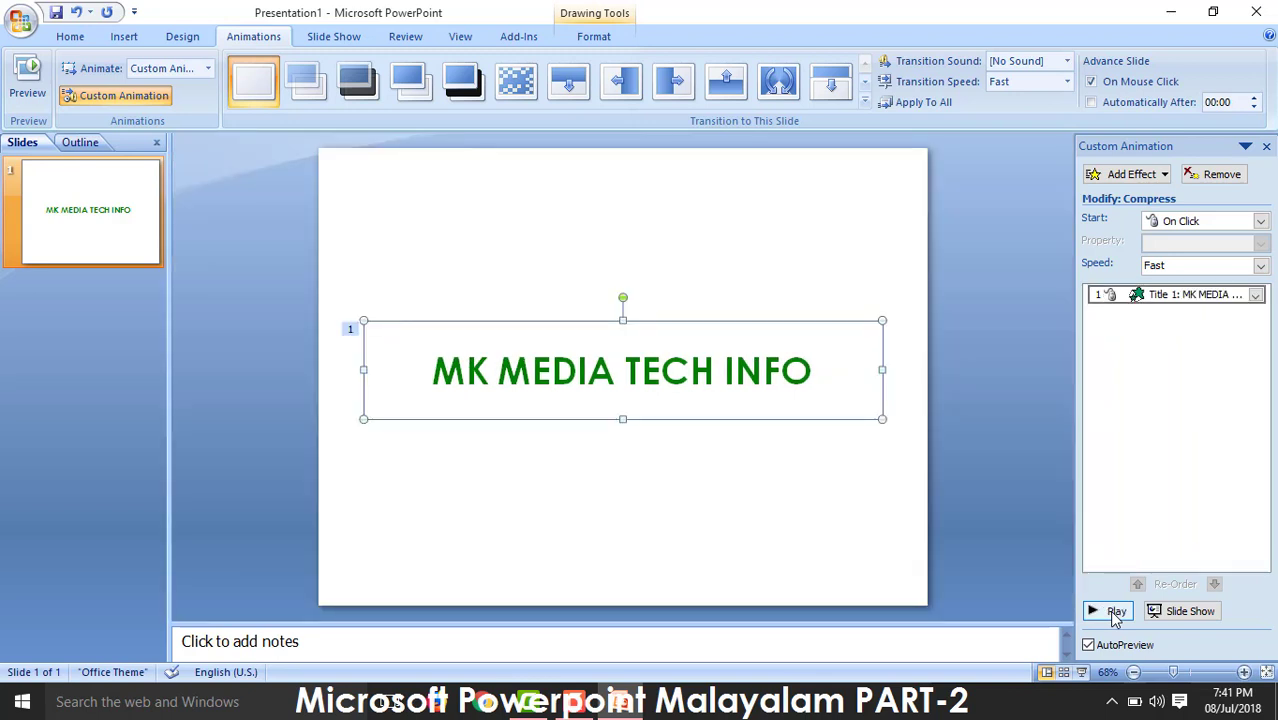
click(1115, 614)
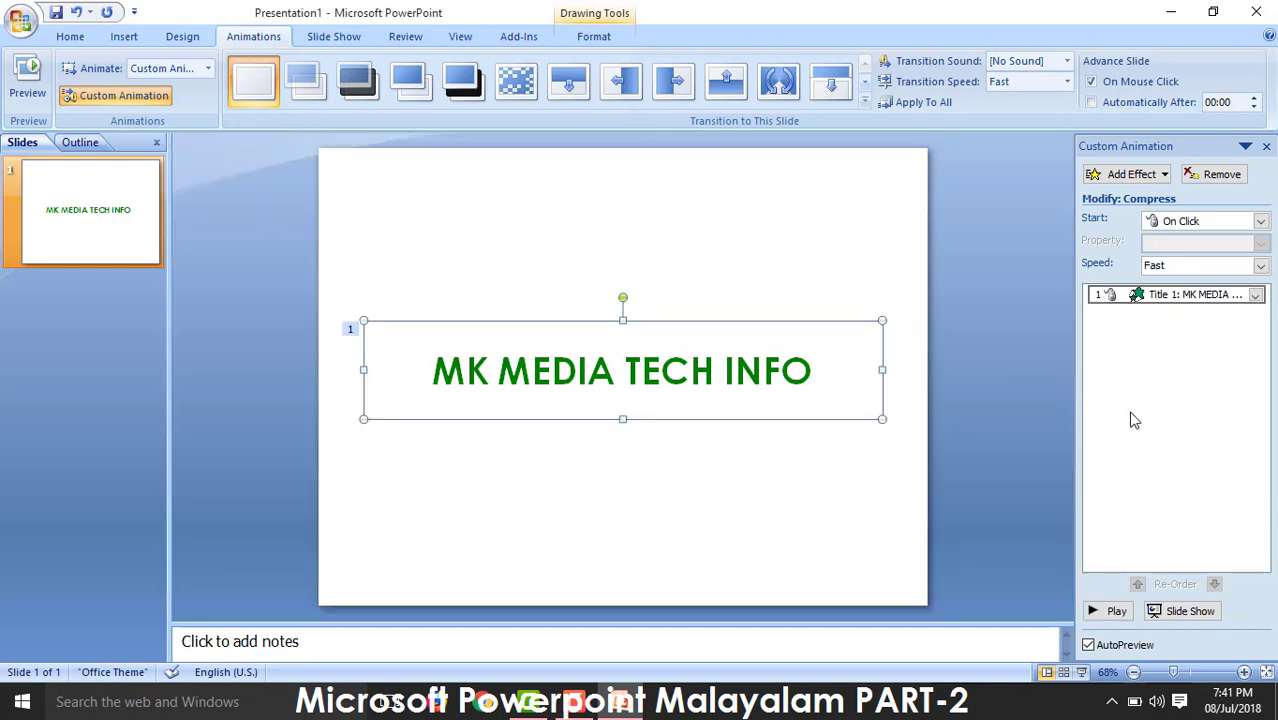
click(1206, 320)
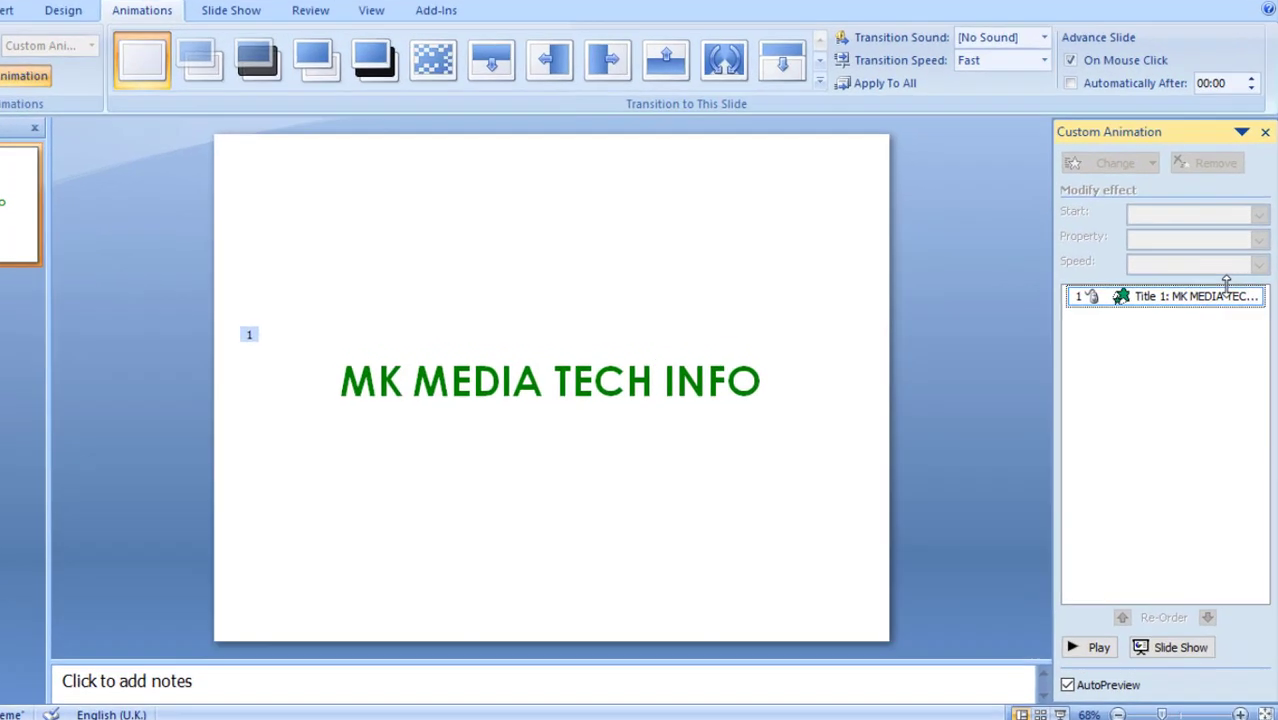
Change the title's Compress effect to start After Previous instead of On Click.
click(1205, 296)
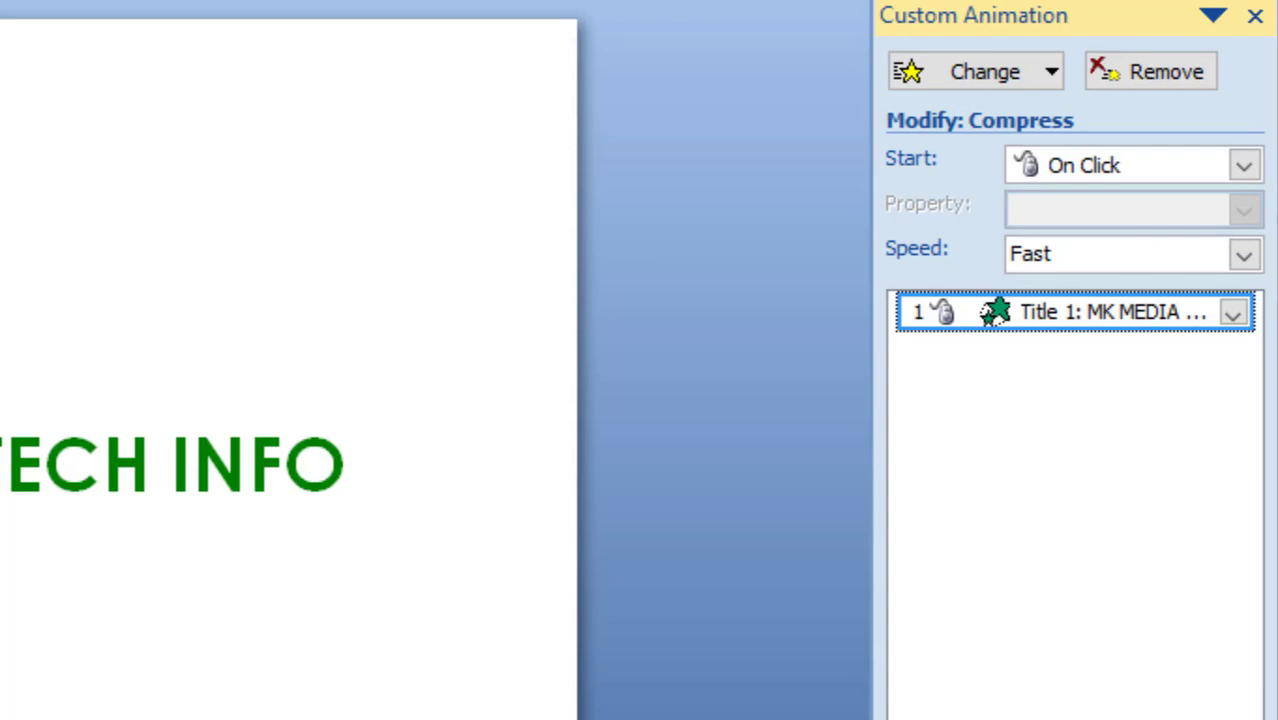
click(1112, 165)
click(1117, 203)
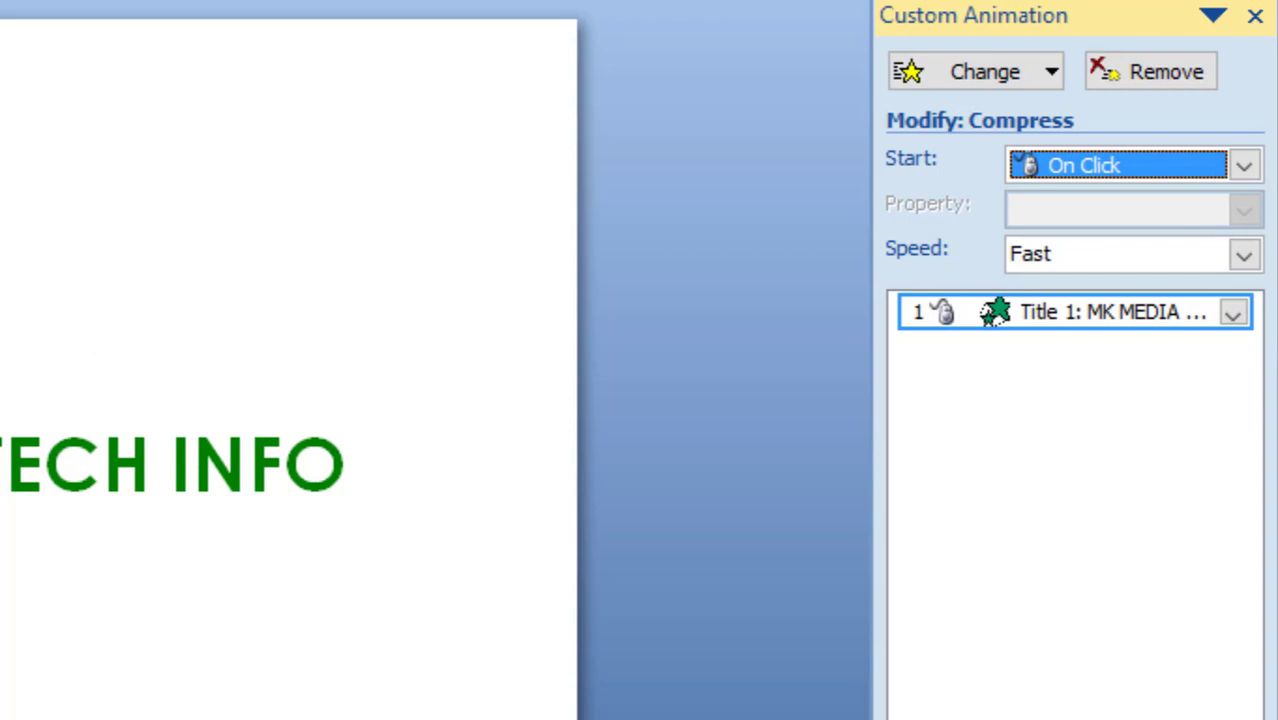
click(1183, 162)
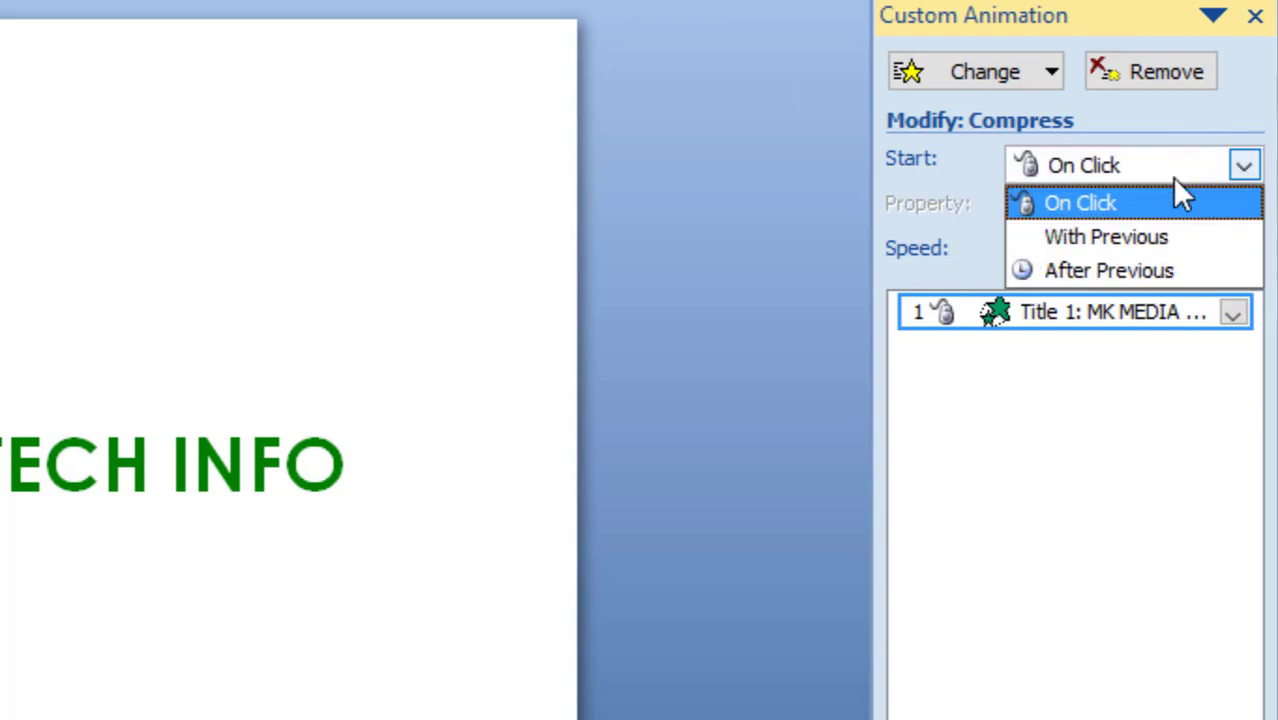
click(1132, 272)
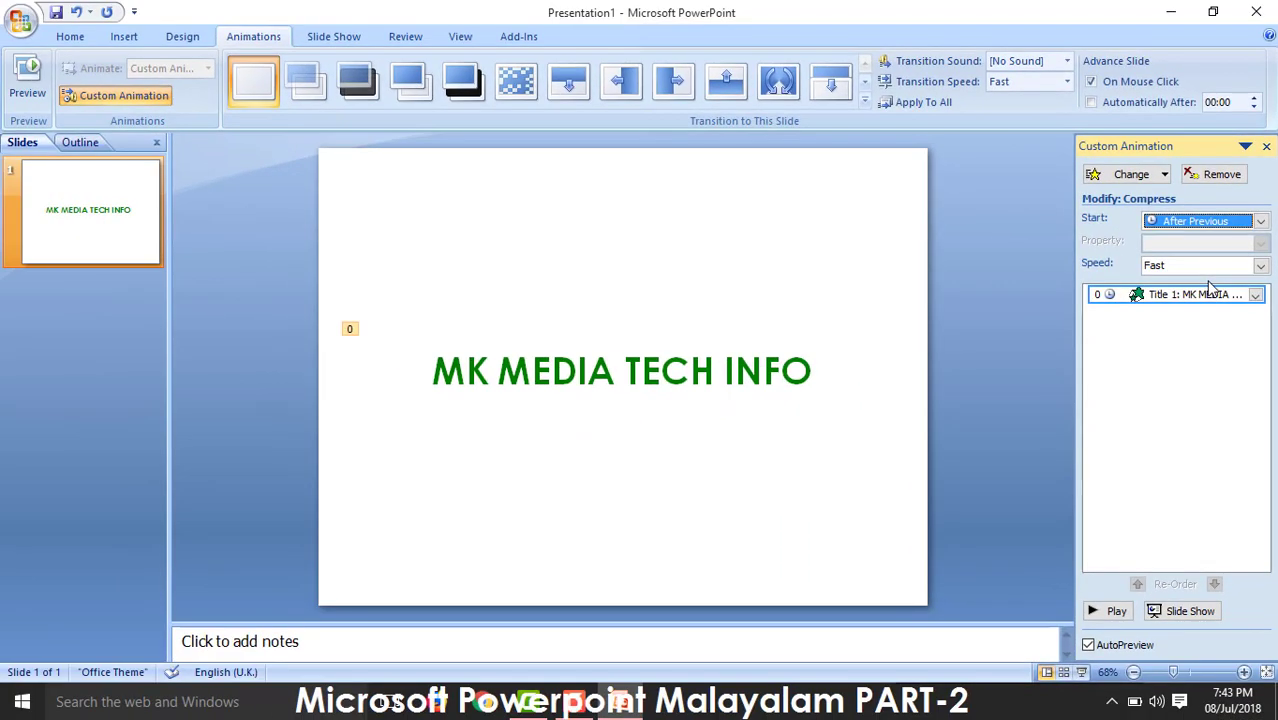
click(350, 334)
Set the Compress animation speed to Slow.
click(1180, 265)
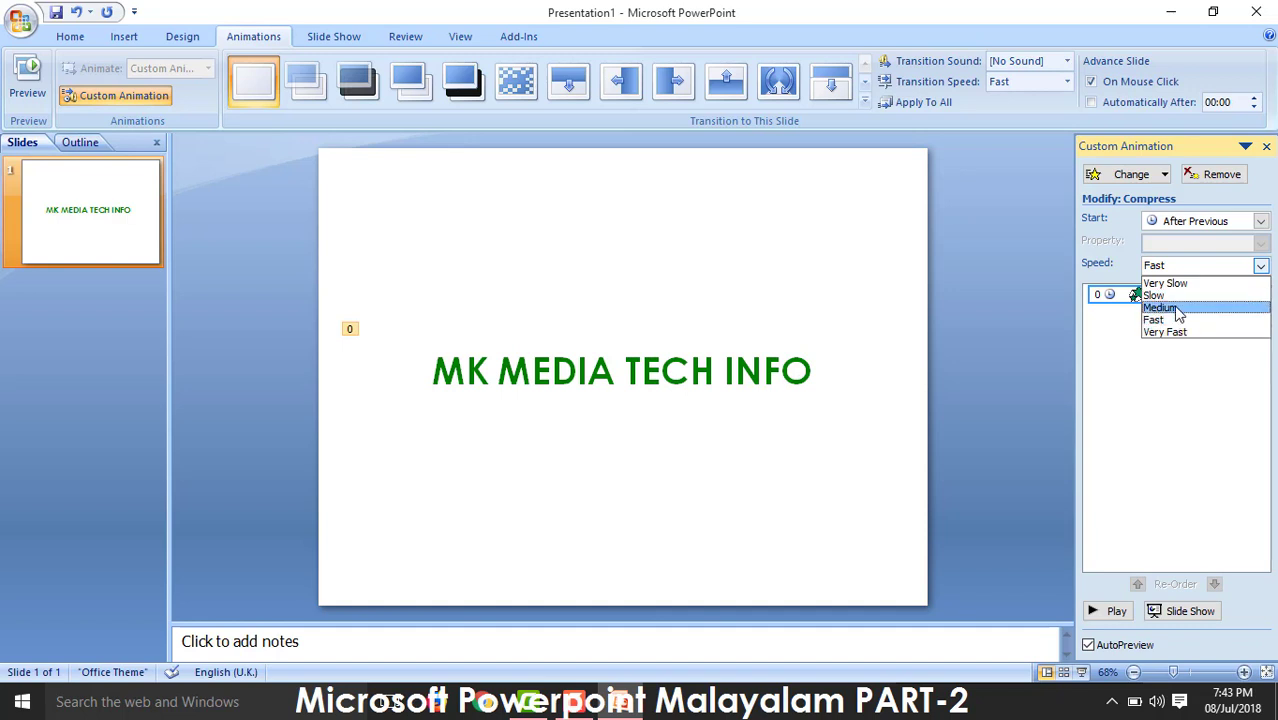
click(1160, 295)
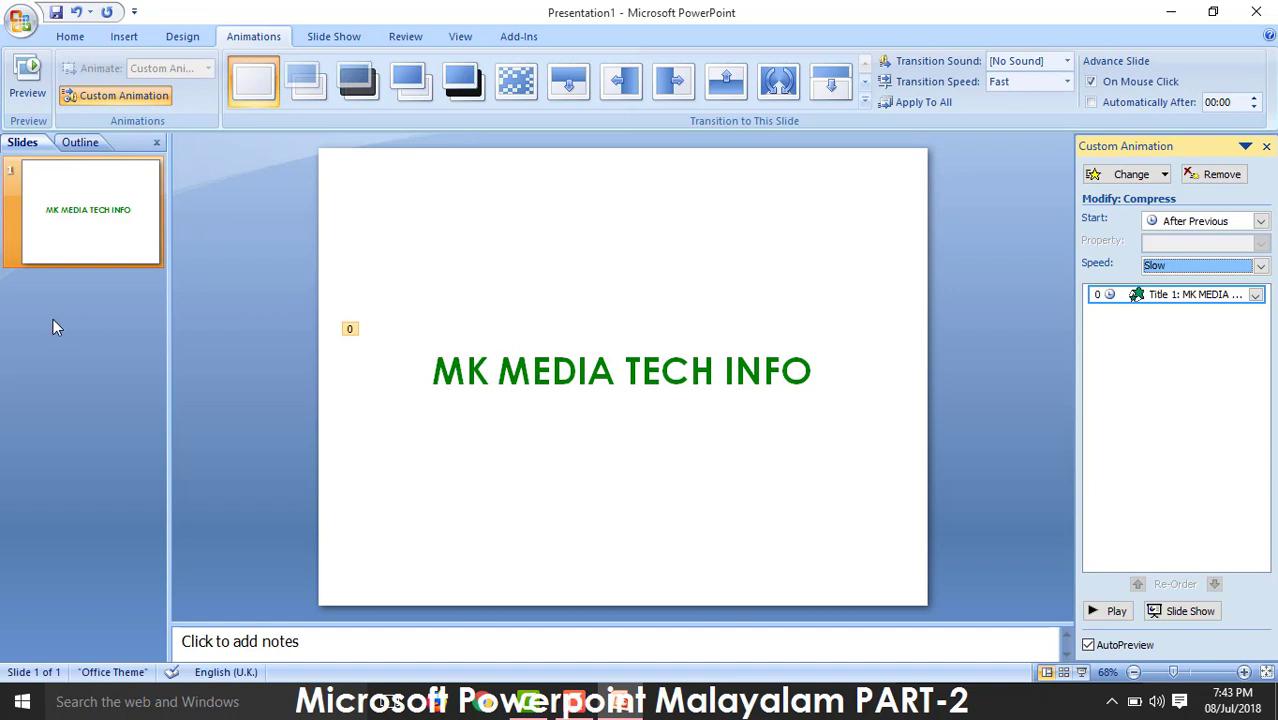
click(119, 340)
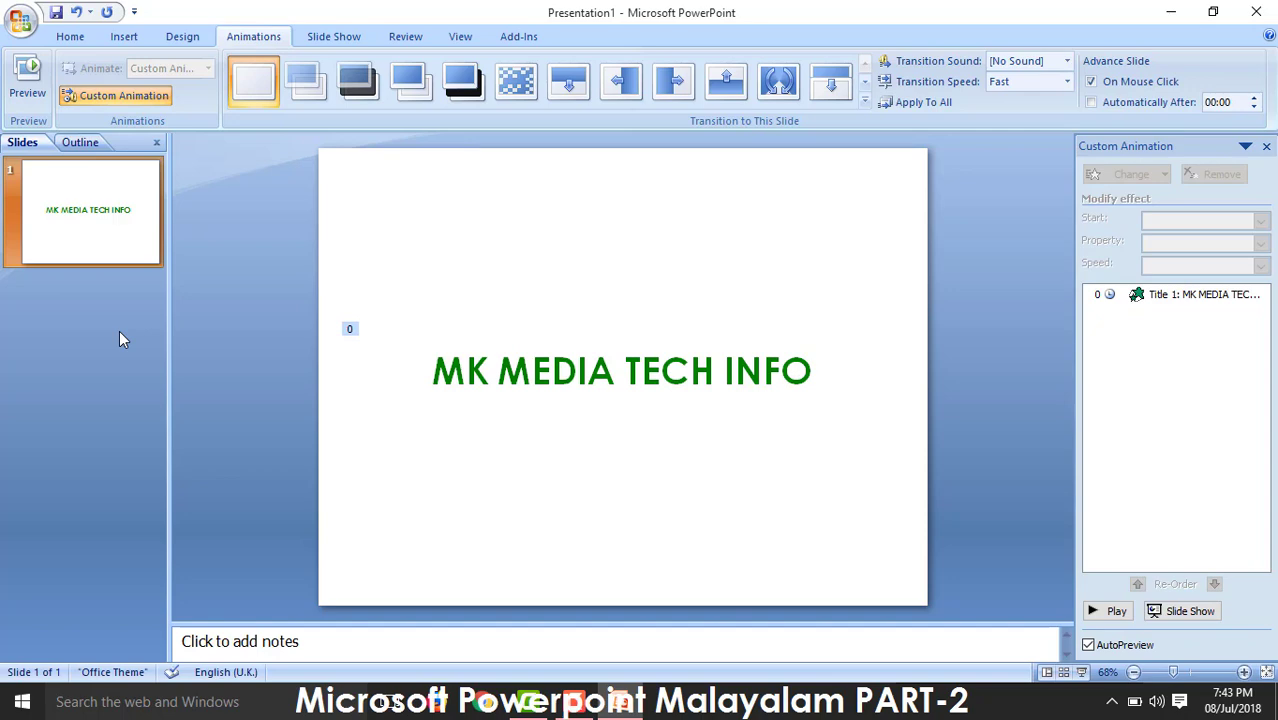
Add three Blank-layout slides for four slides in total, then select slide 2.
click(66, 36)
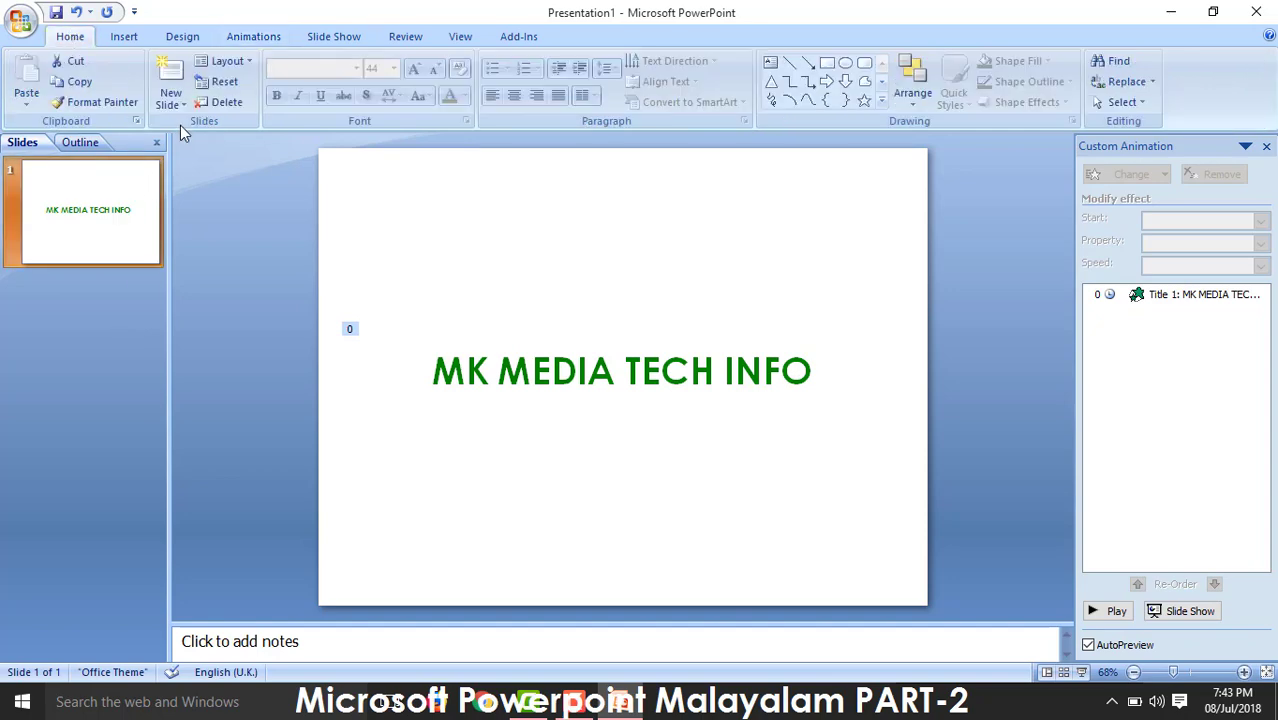
click(181, 104)
click(210, 370)
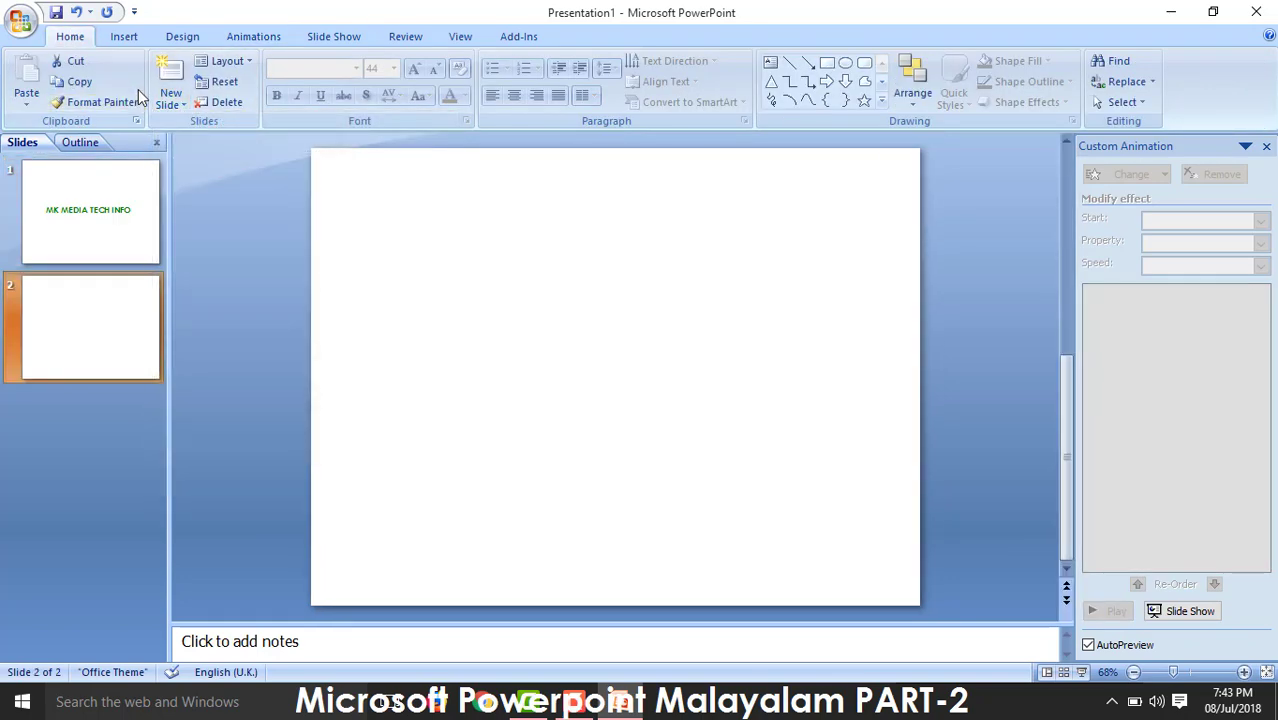
click(170, 108)
click(205, 363)
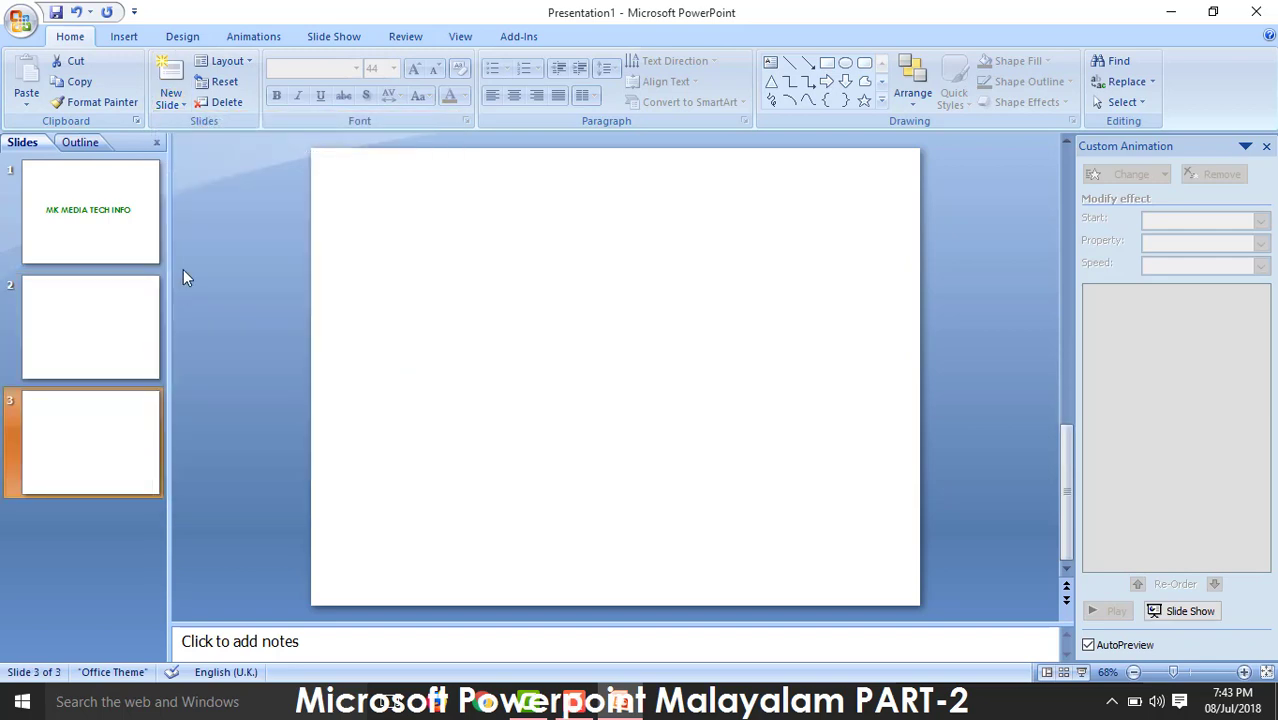
click(171, 104)
click(213, 377)
click(133, 335)
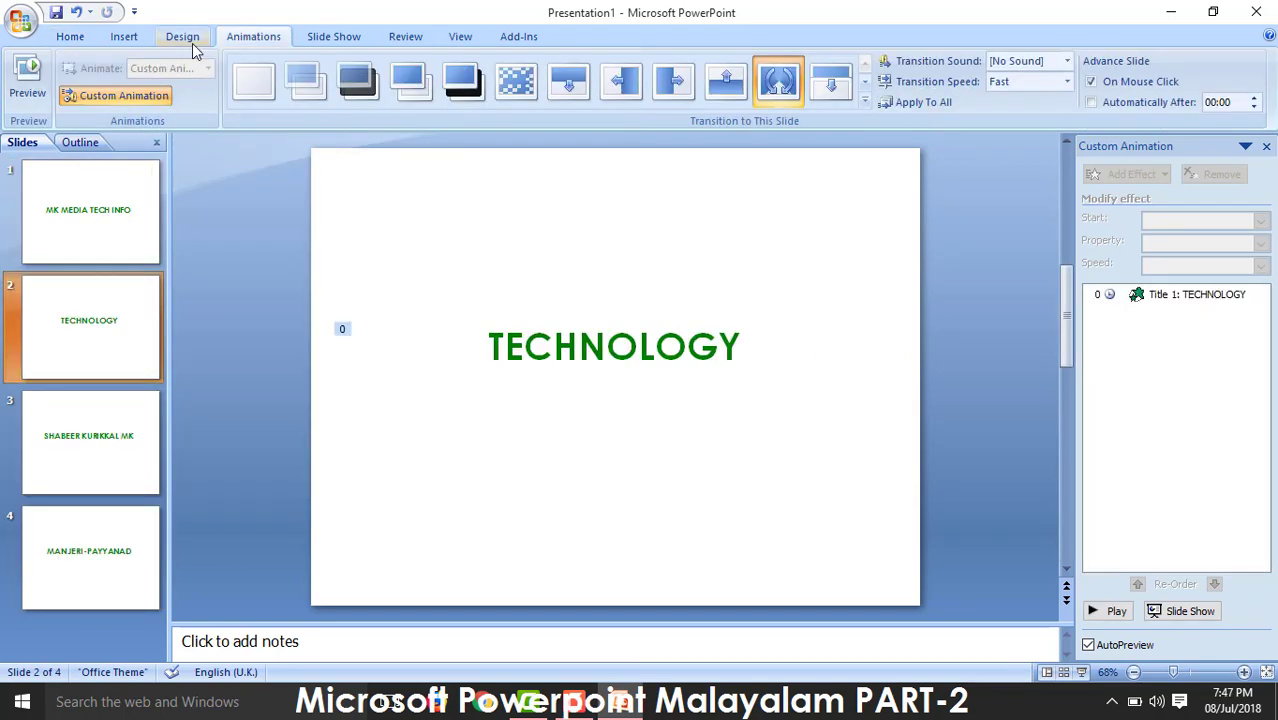
click(192, 40)
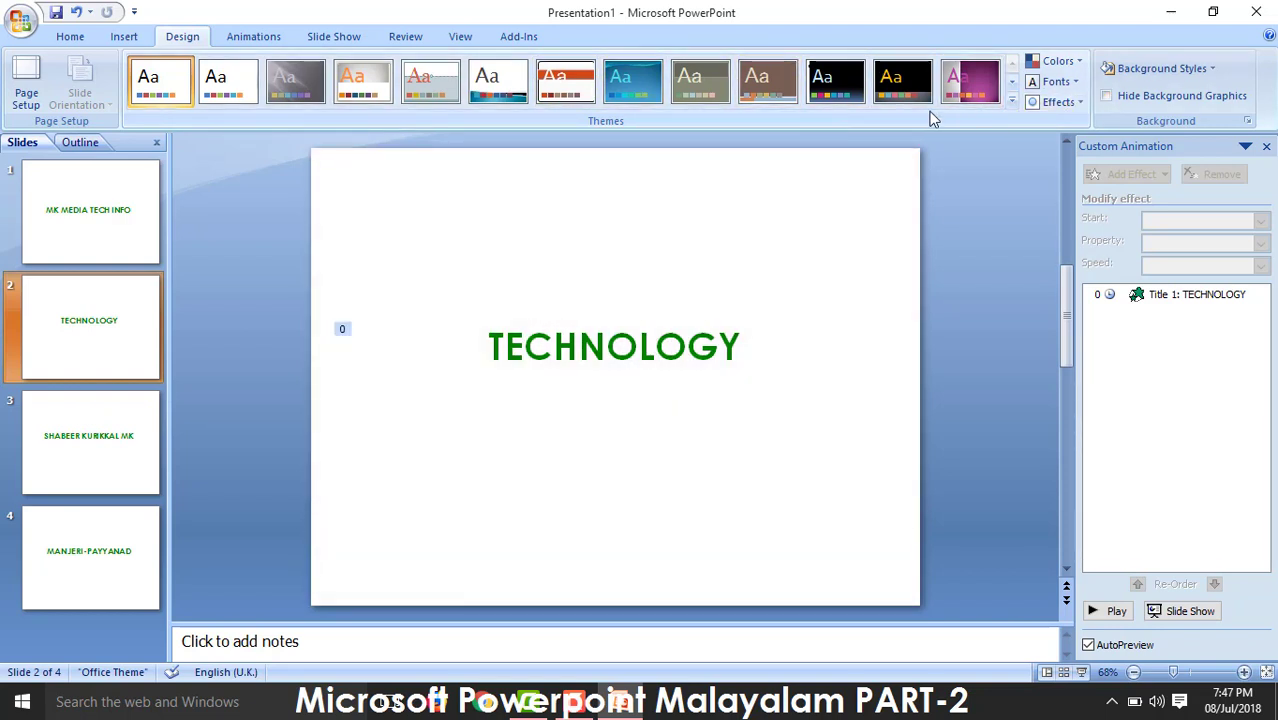
Apply the Civic theme from the Themes gallery to all four slides.
click(1011, 102)
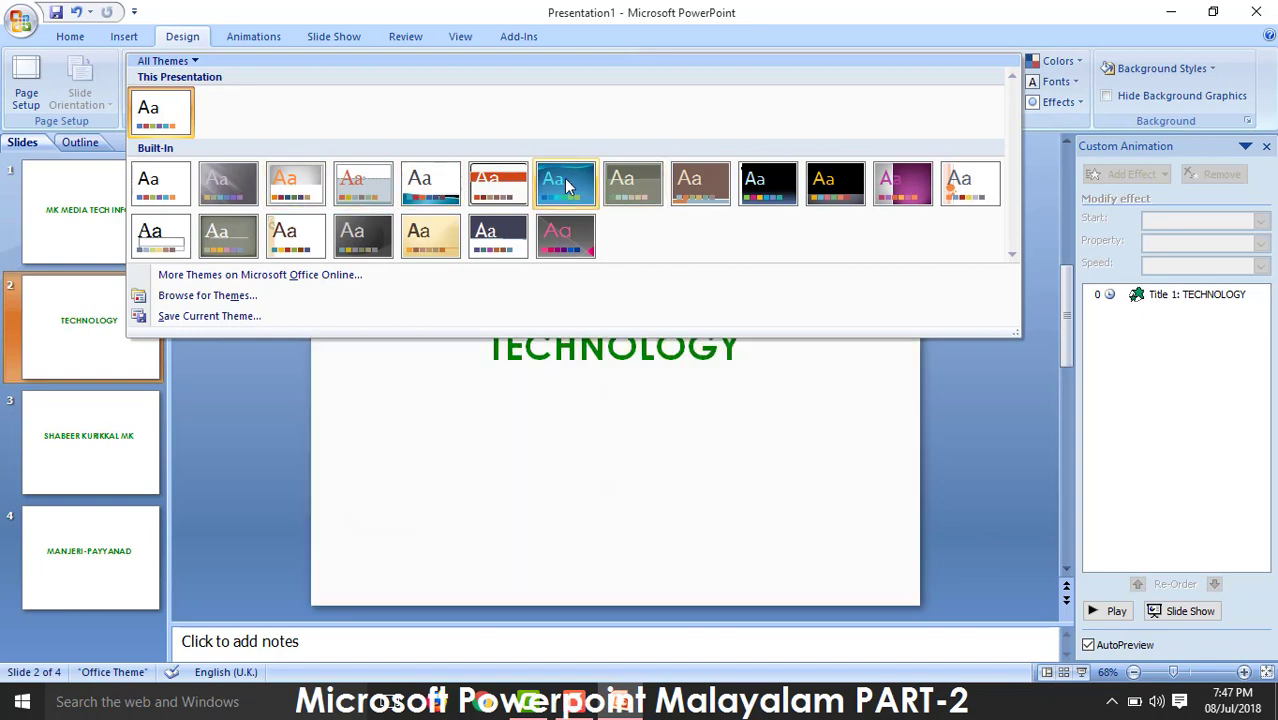
click(366, 190)
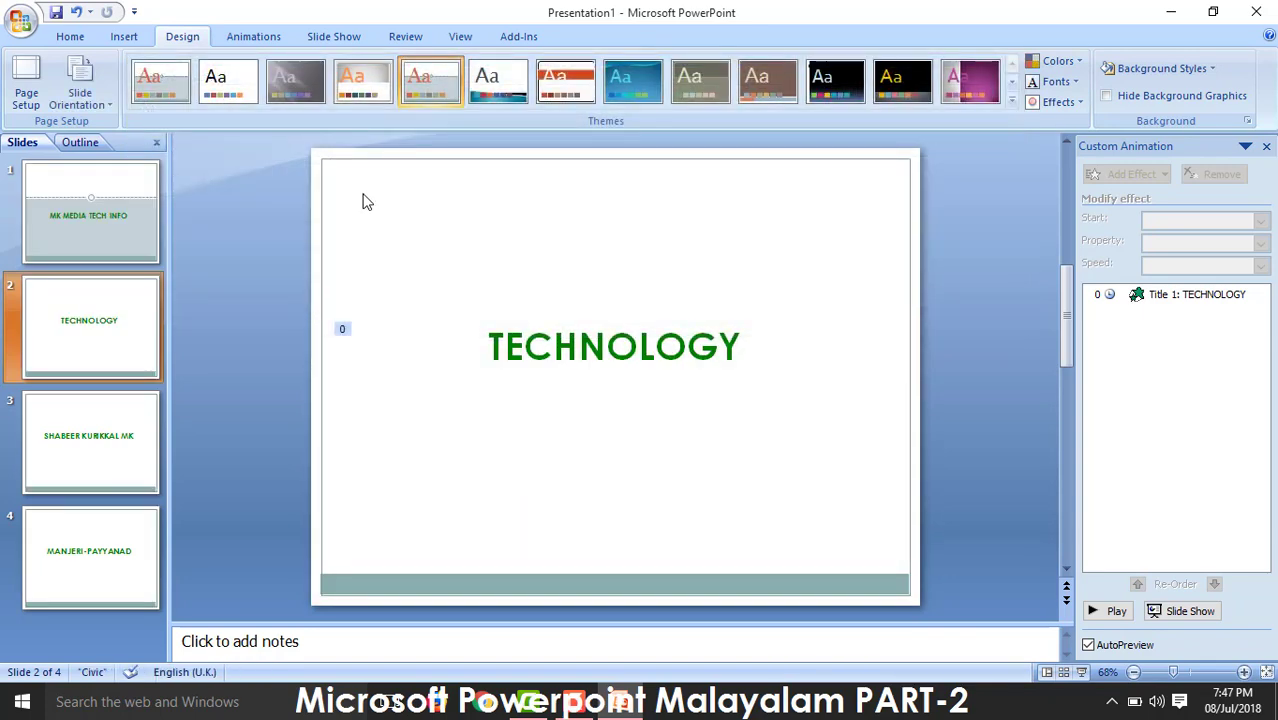
click(112, 230)
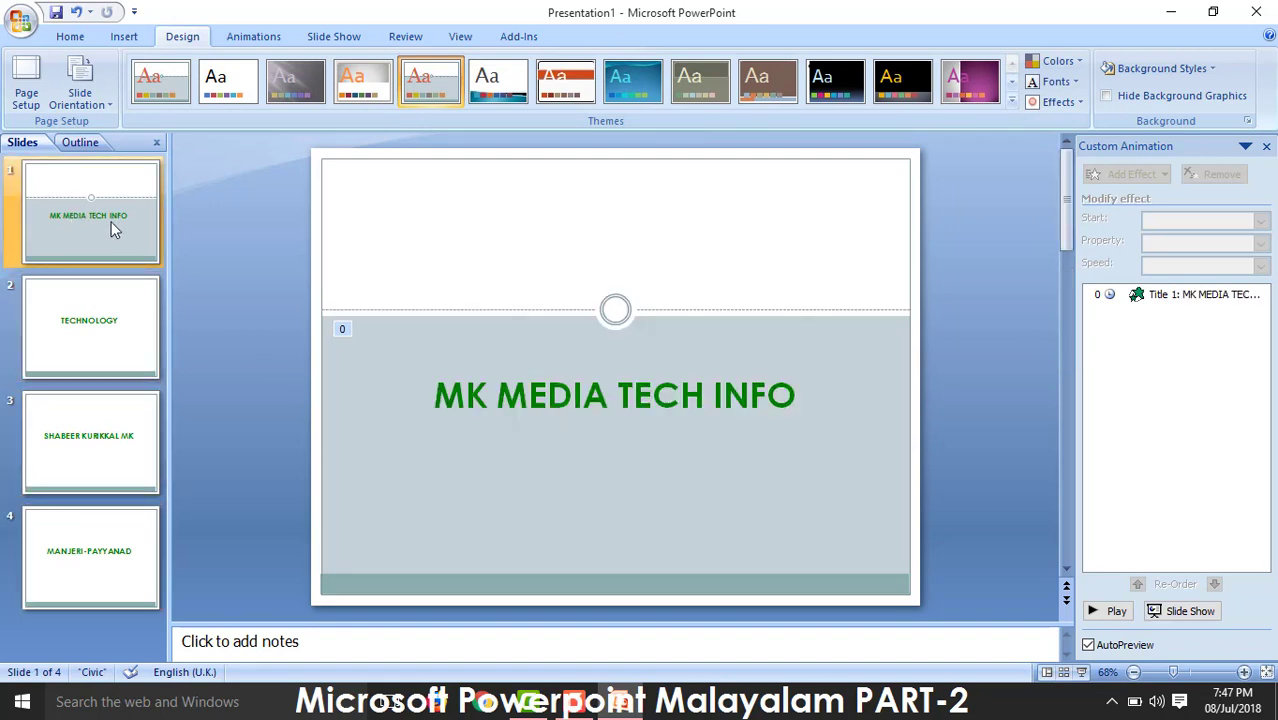
click(1172, 614)
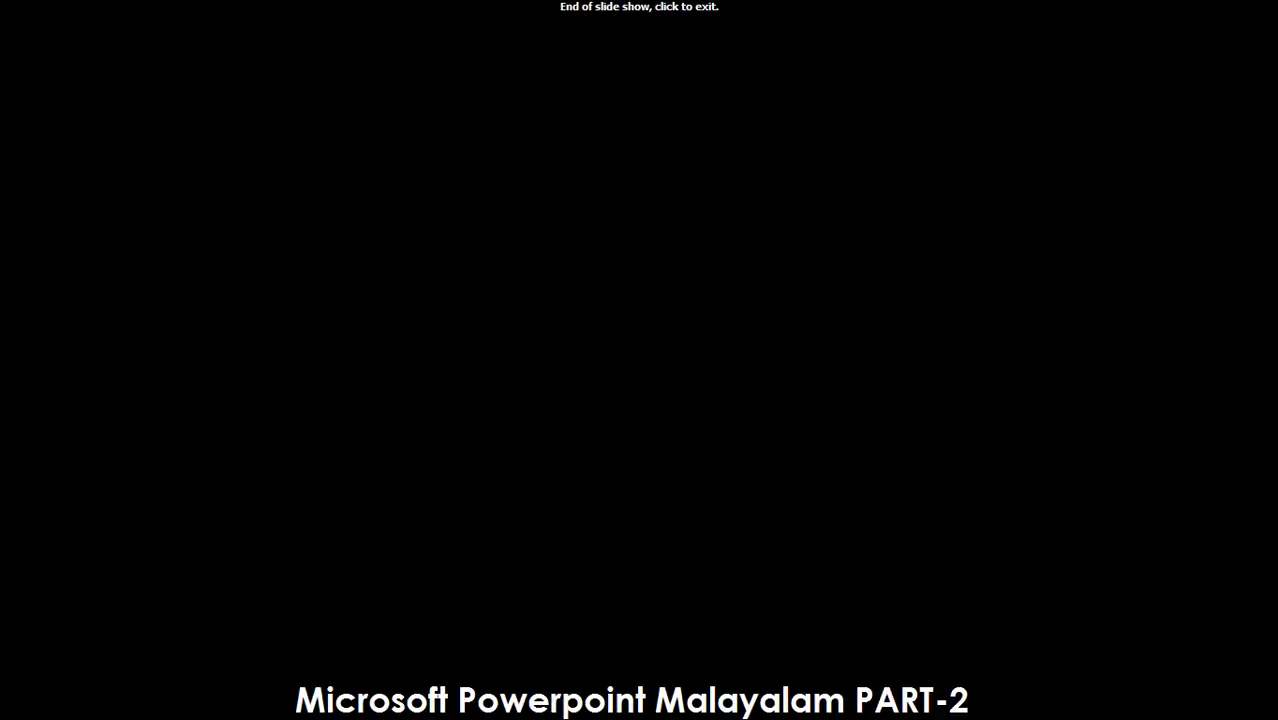
click(953, 478)
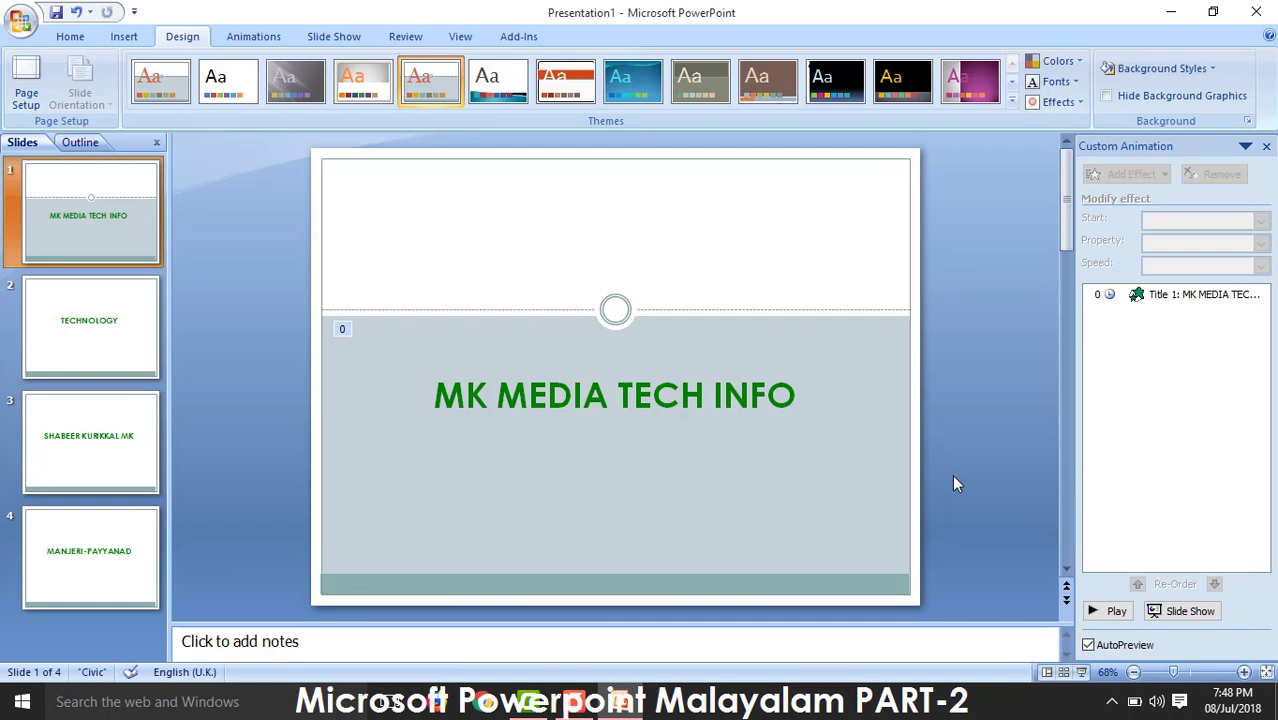